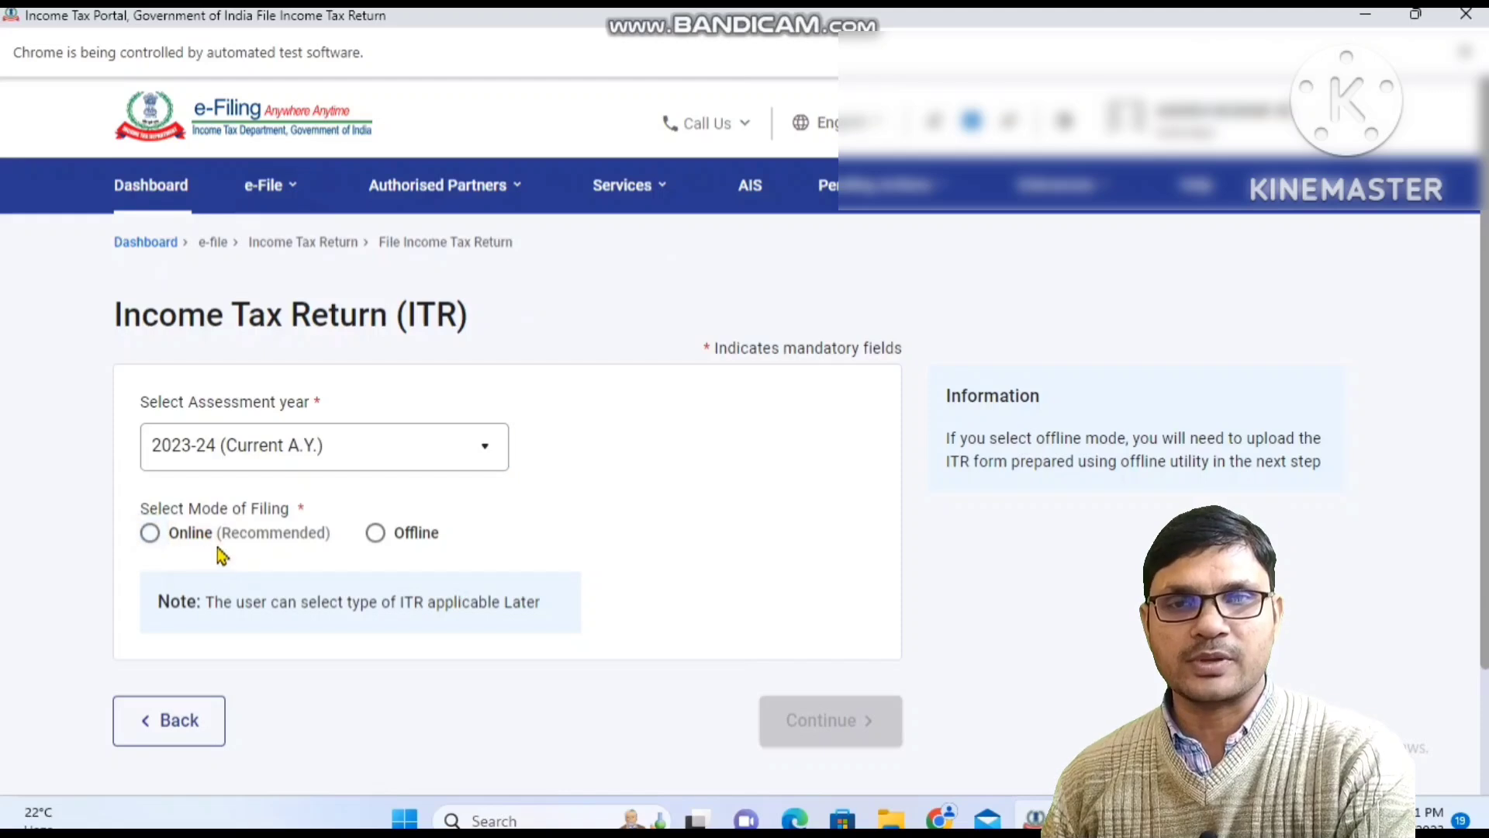
Choose online filing for assessment year 2023-24 and proceed with the Individual status
left_click(172, 540)
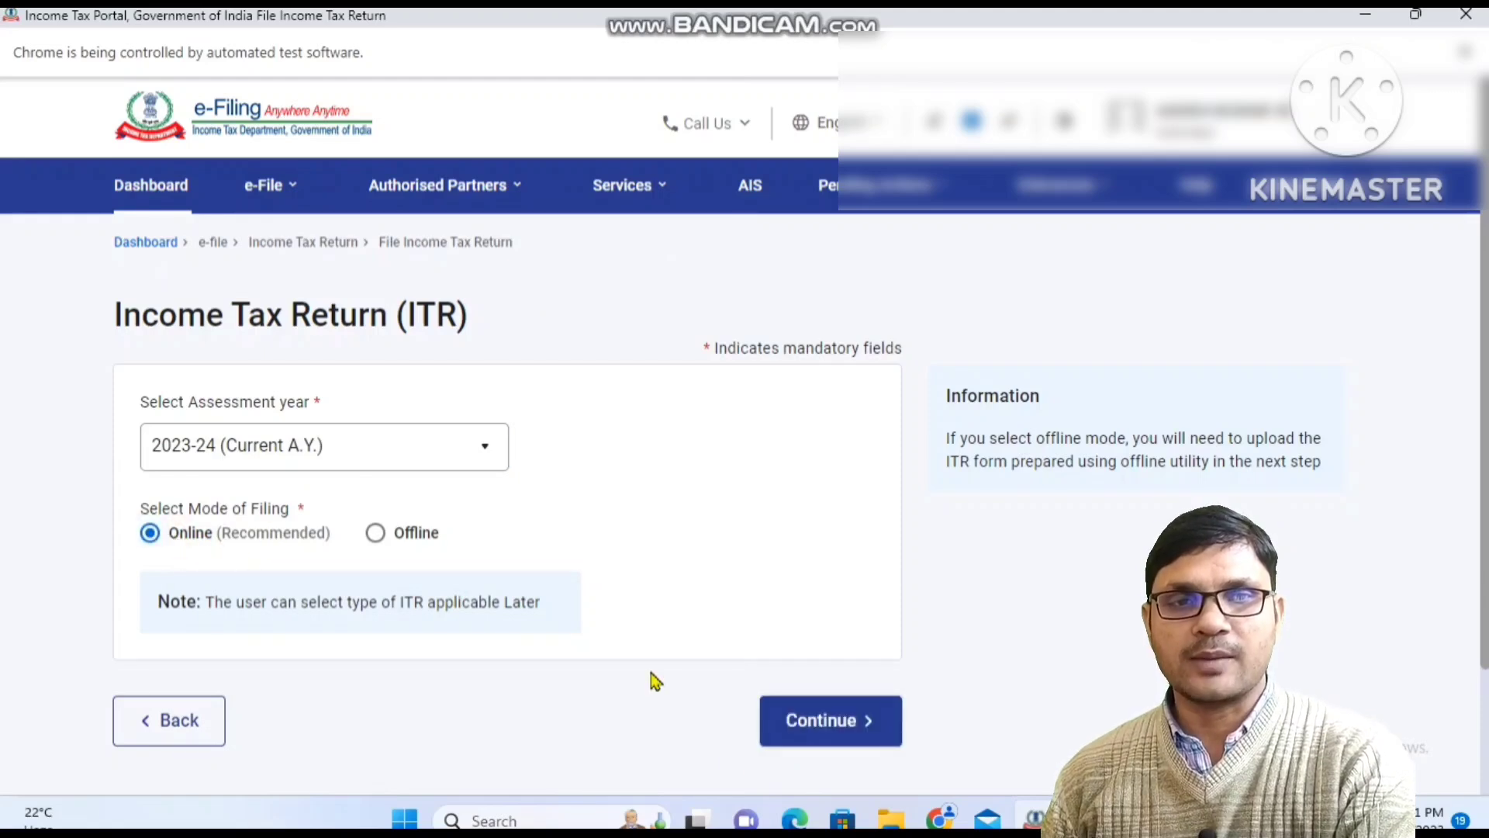
left_click(803, 729)
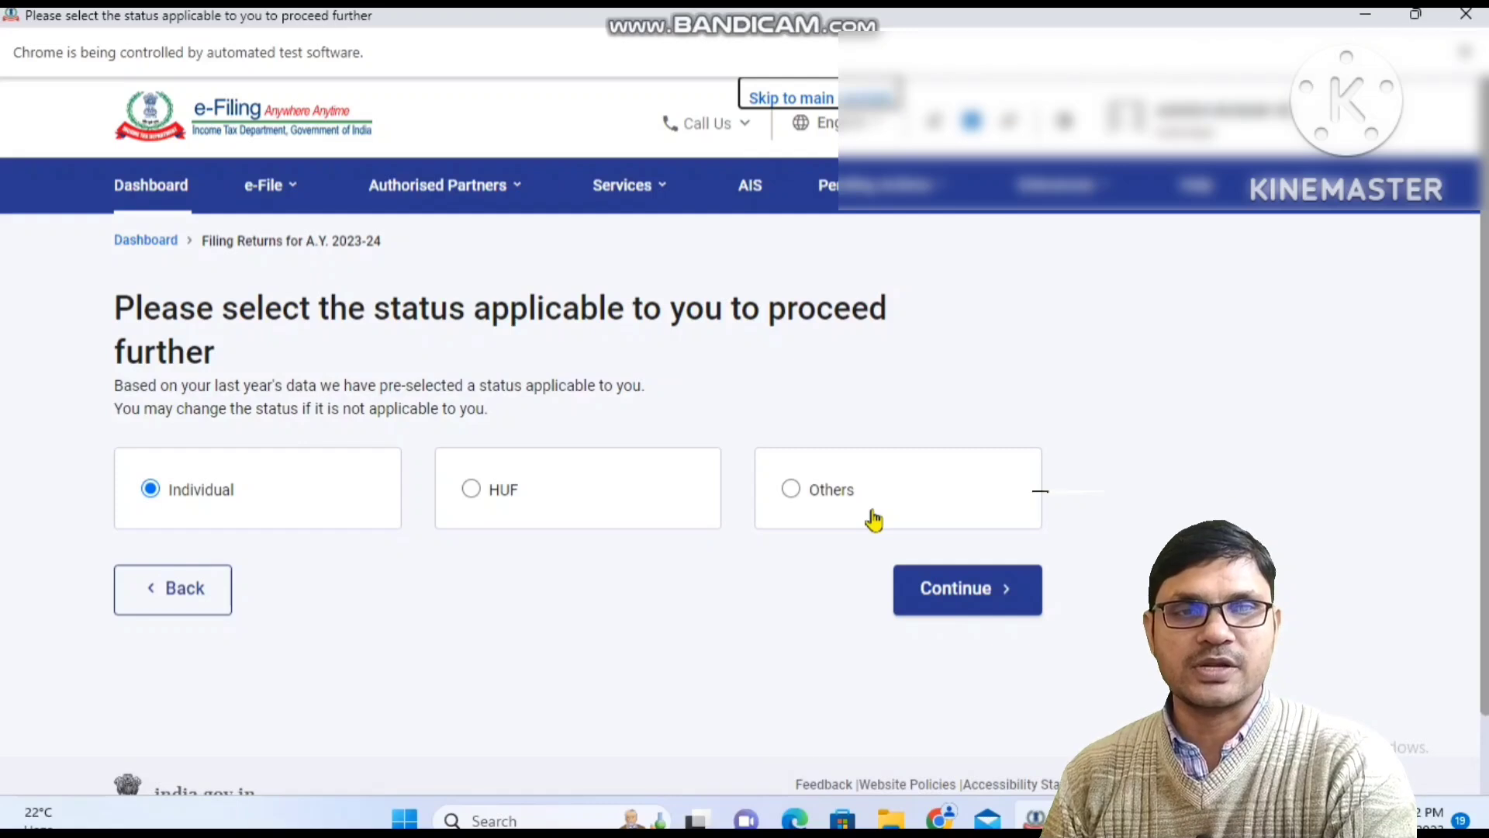
left_click(945, 608)
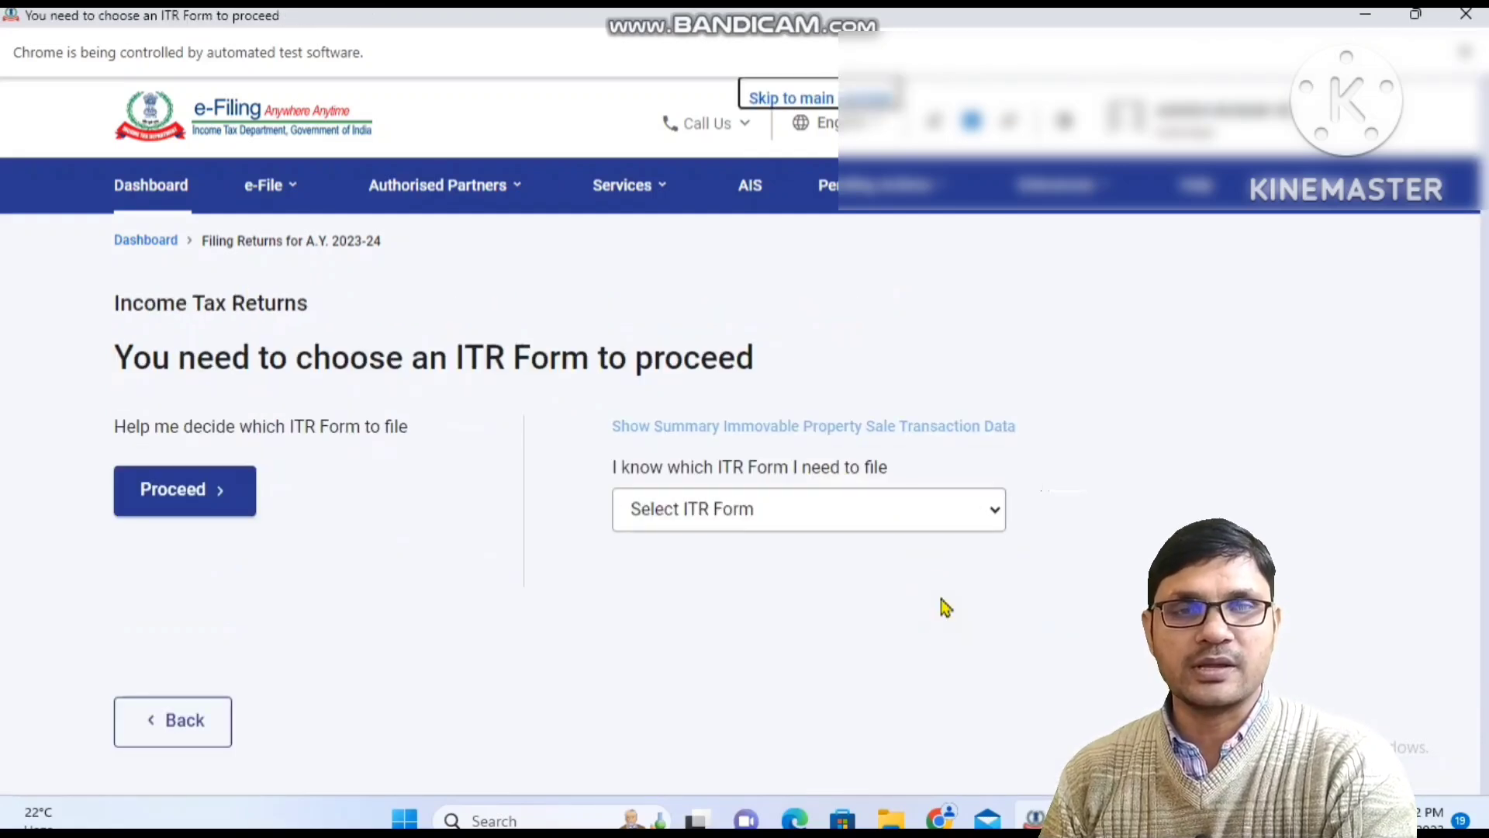
Select ITR-1 as the form to file, proceed with it and get the return started
left_click(813, 531)
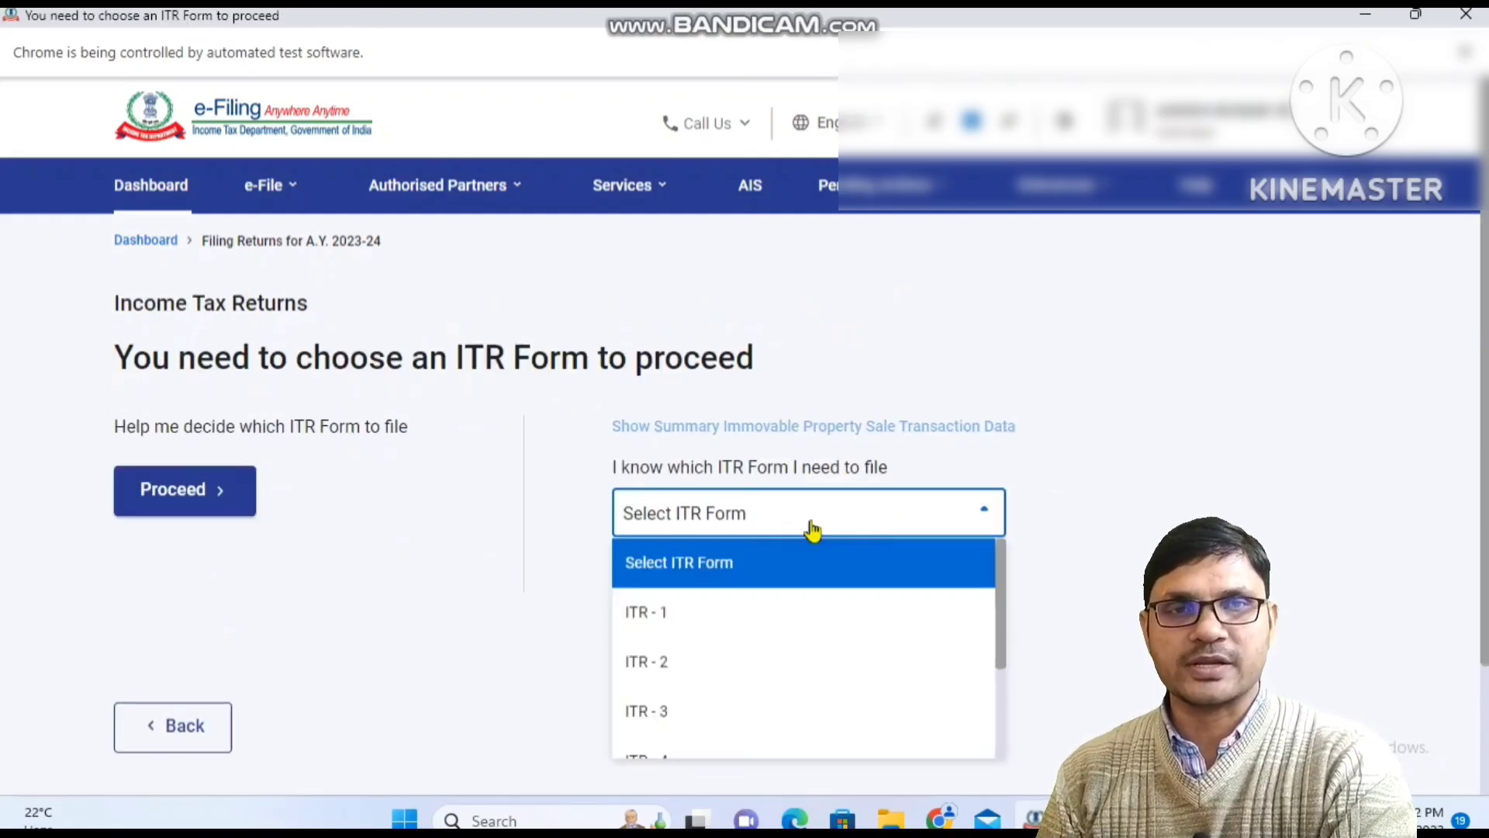
left_click(687, 616)
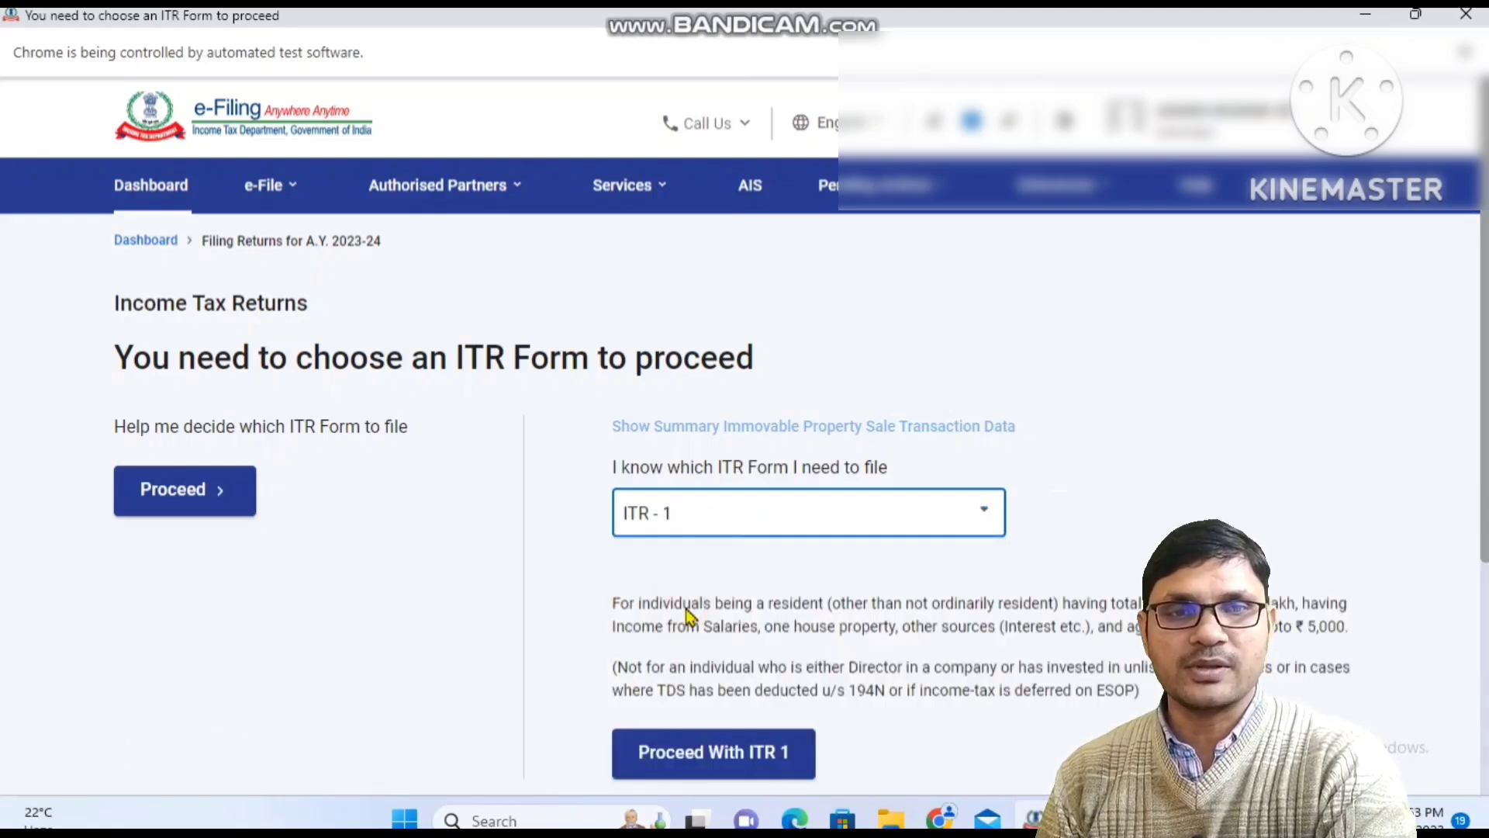
left_click(756, 763)
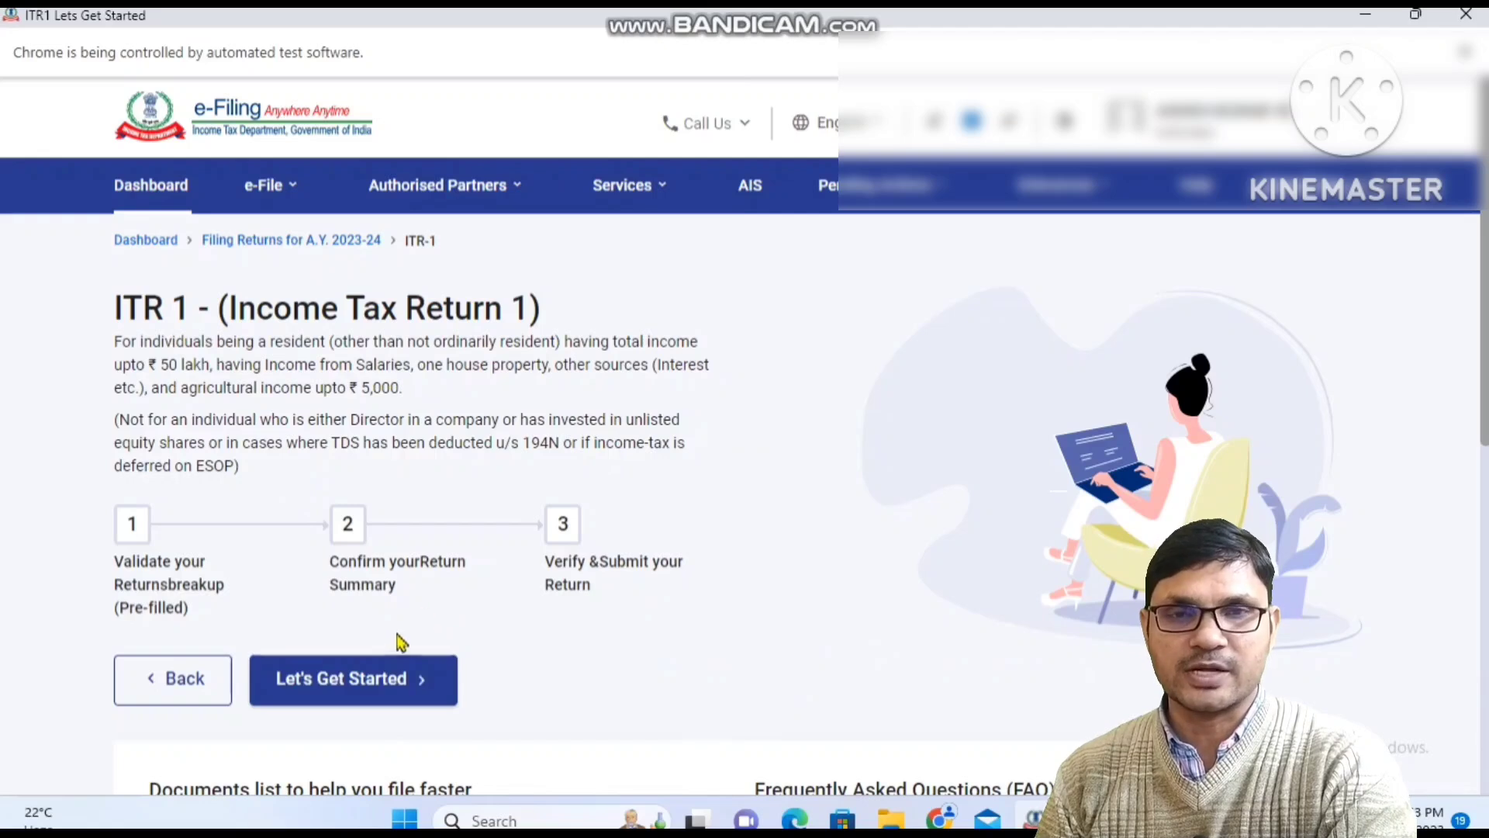
left_click(389, 686)
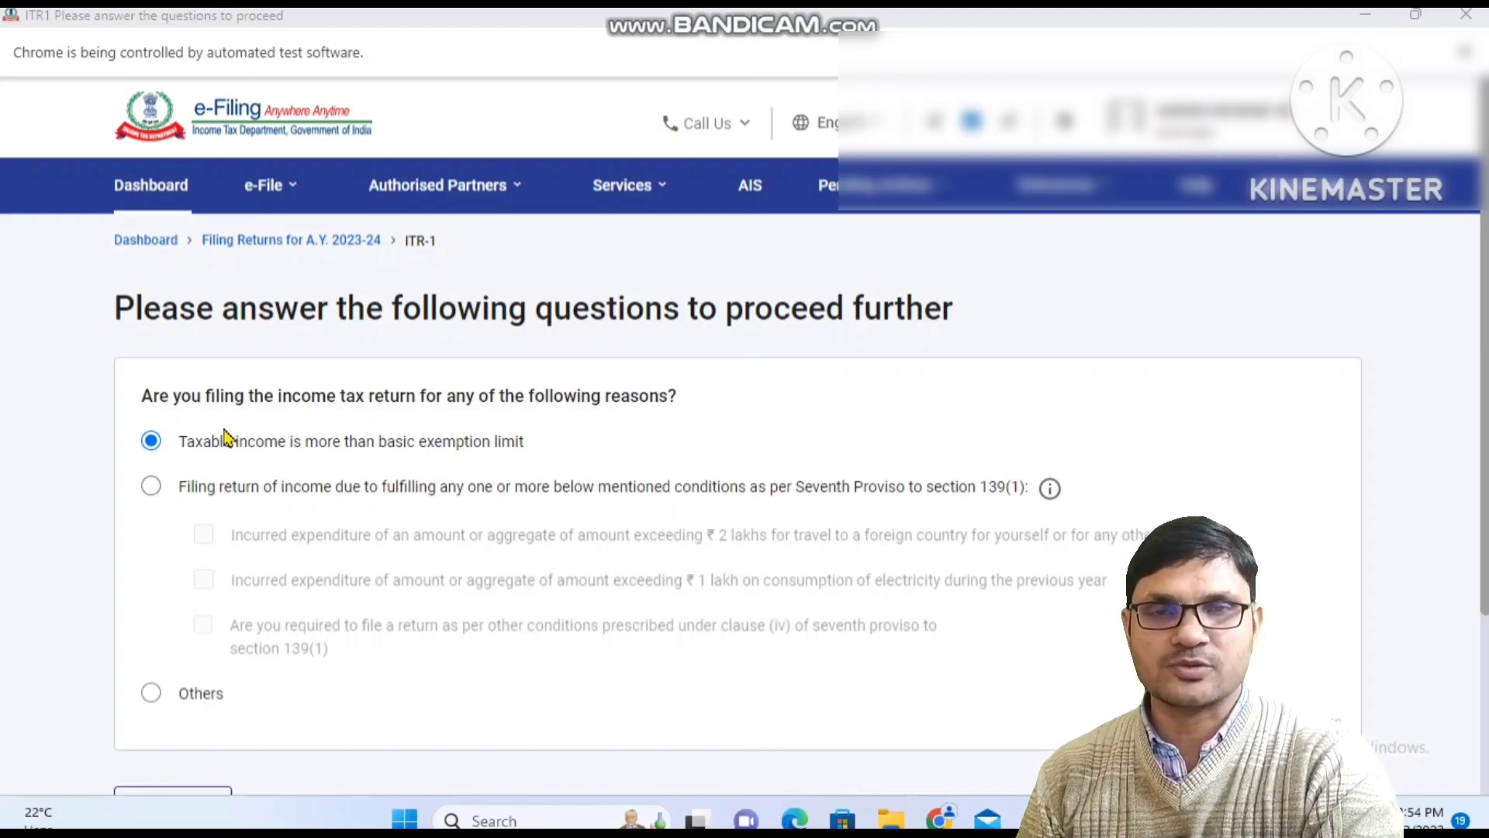
Give taxable income above the basic exemption limit as the filing reason and continue to the pre-filled return
left_click(151, 487)
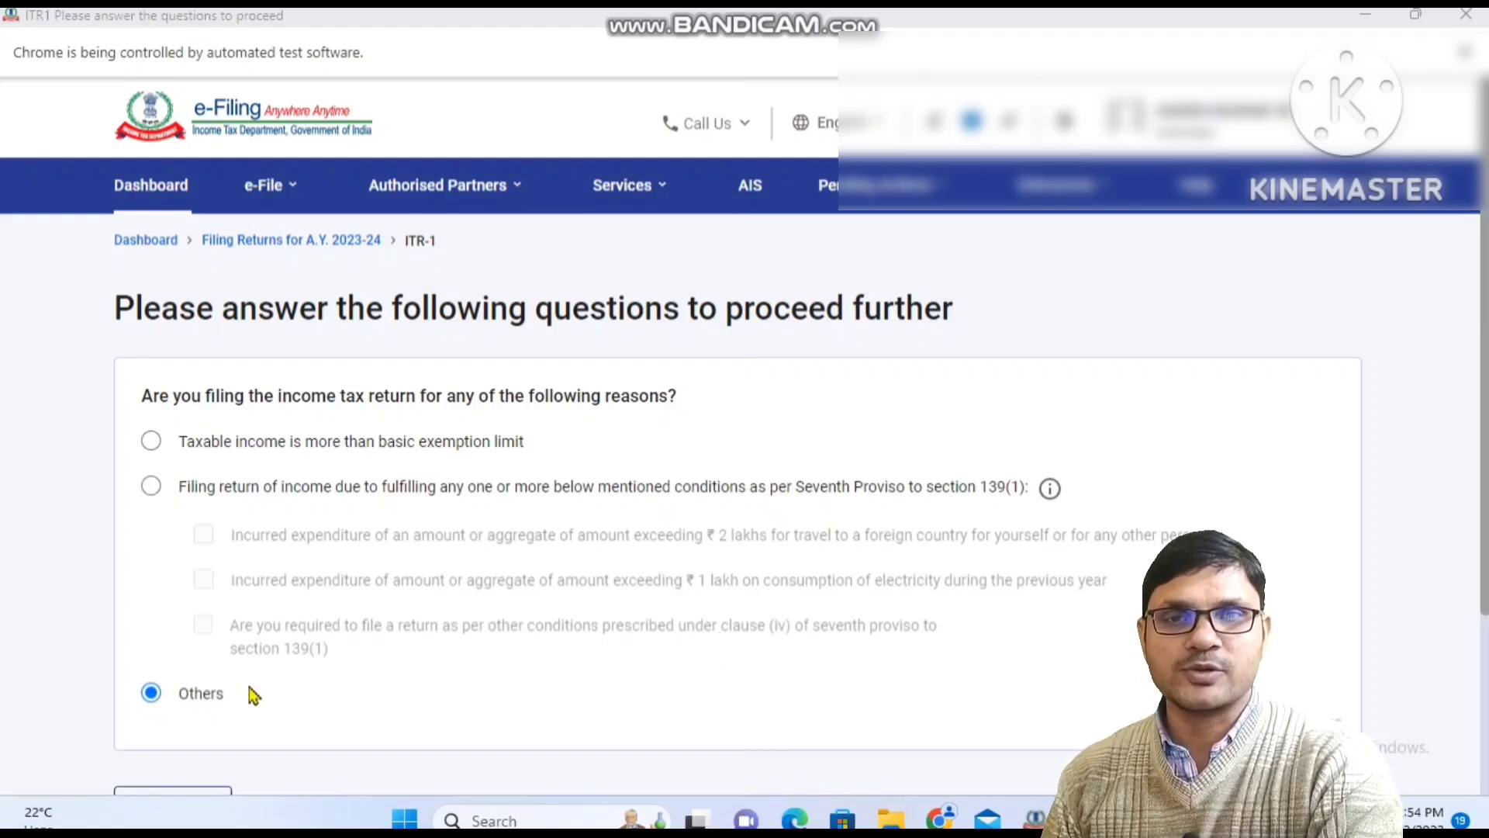
left_click(195, 437)
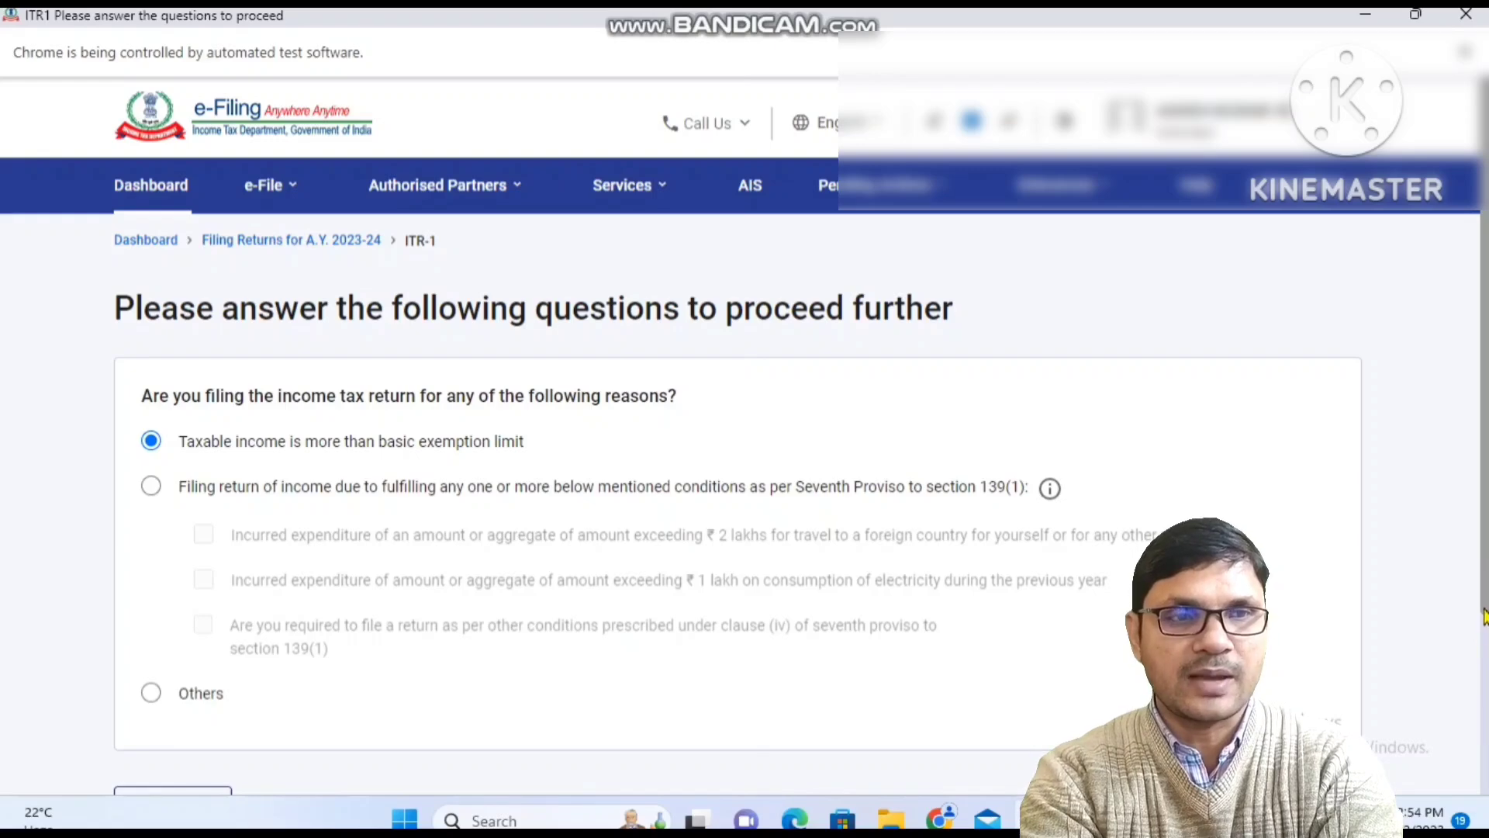
scroll(1482, 621, "down", 1)
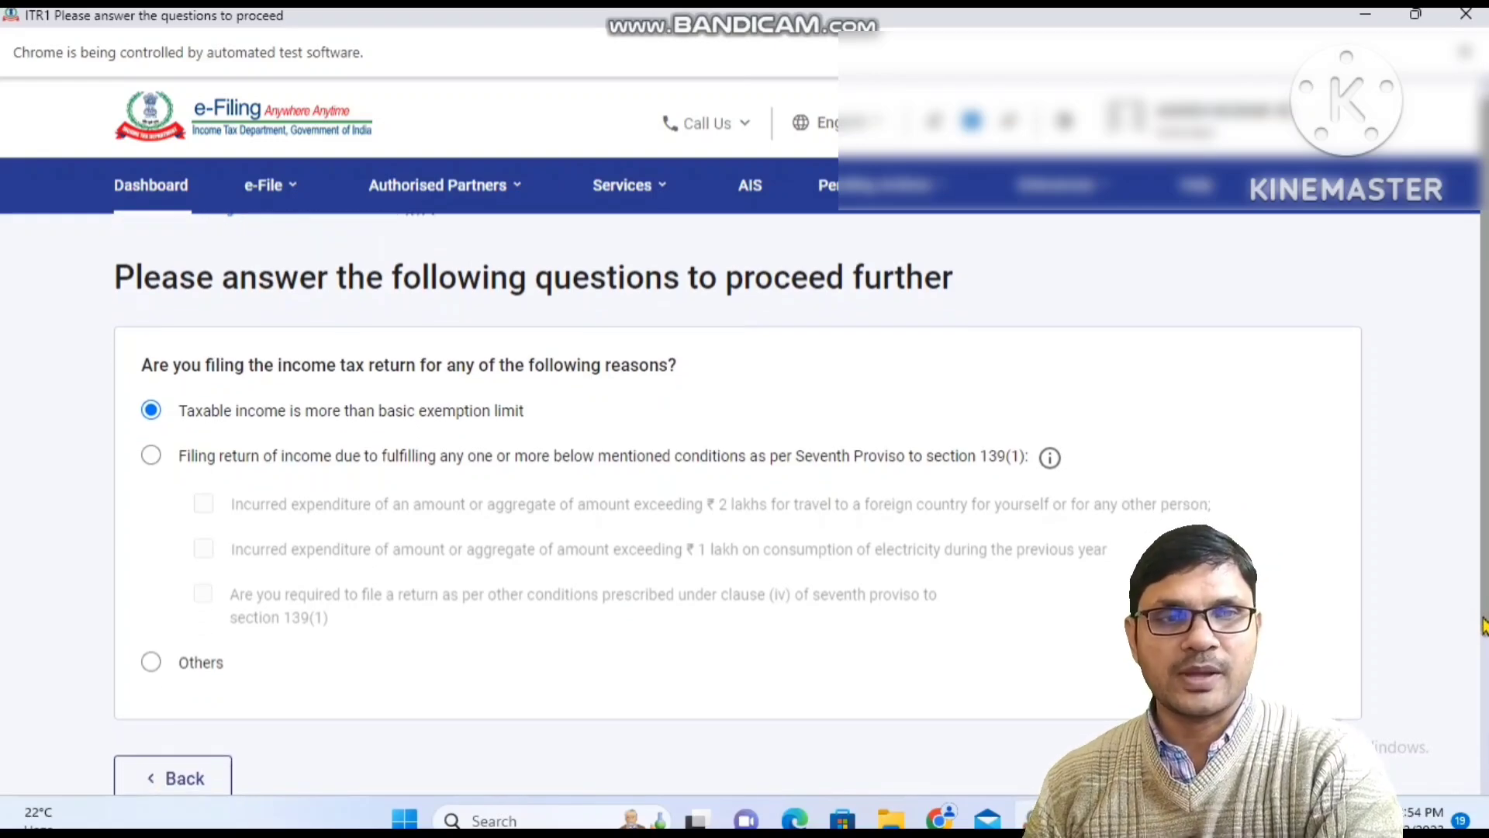
left_click_drag(1485, 626, 1467, 652)
left_click(1303, 696)
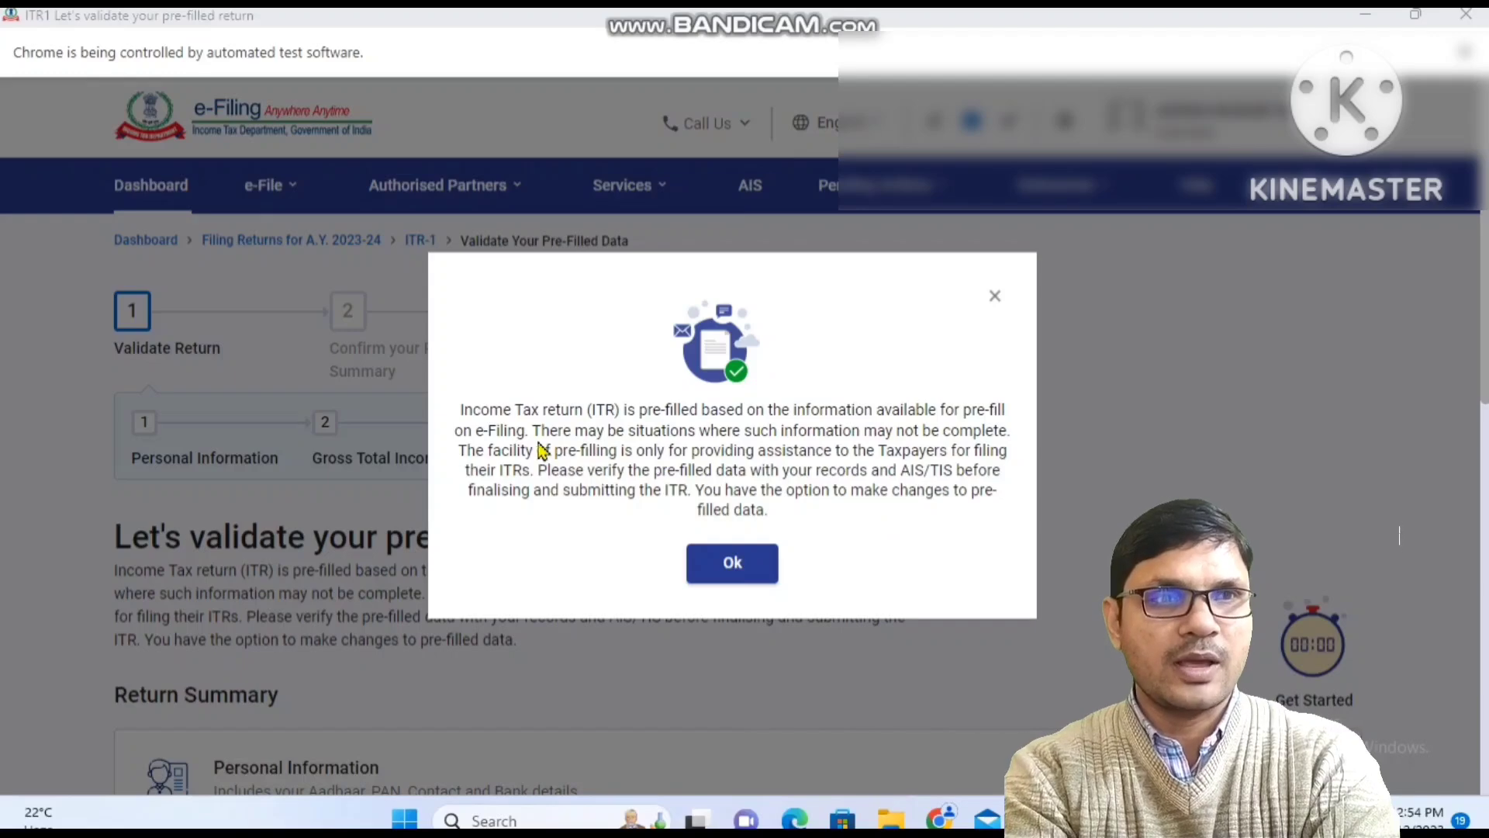
Acknowledge the pre-fill notice, review the personal information, filing section and bank account options, and confirm the Personal Information section
left_click(761, 572)
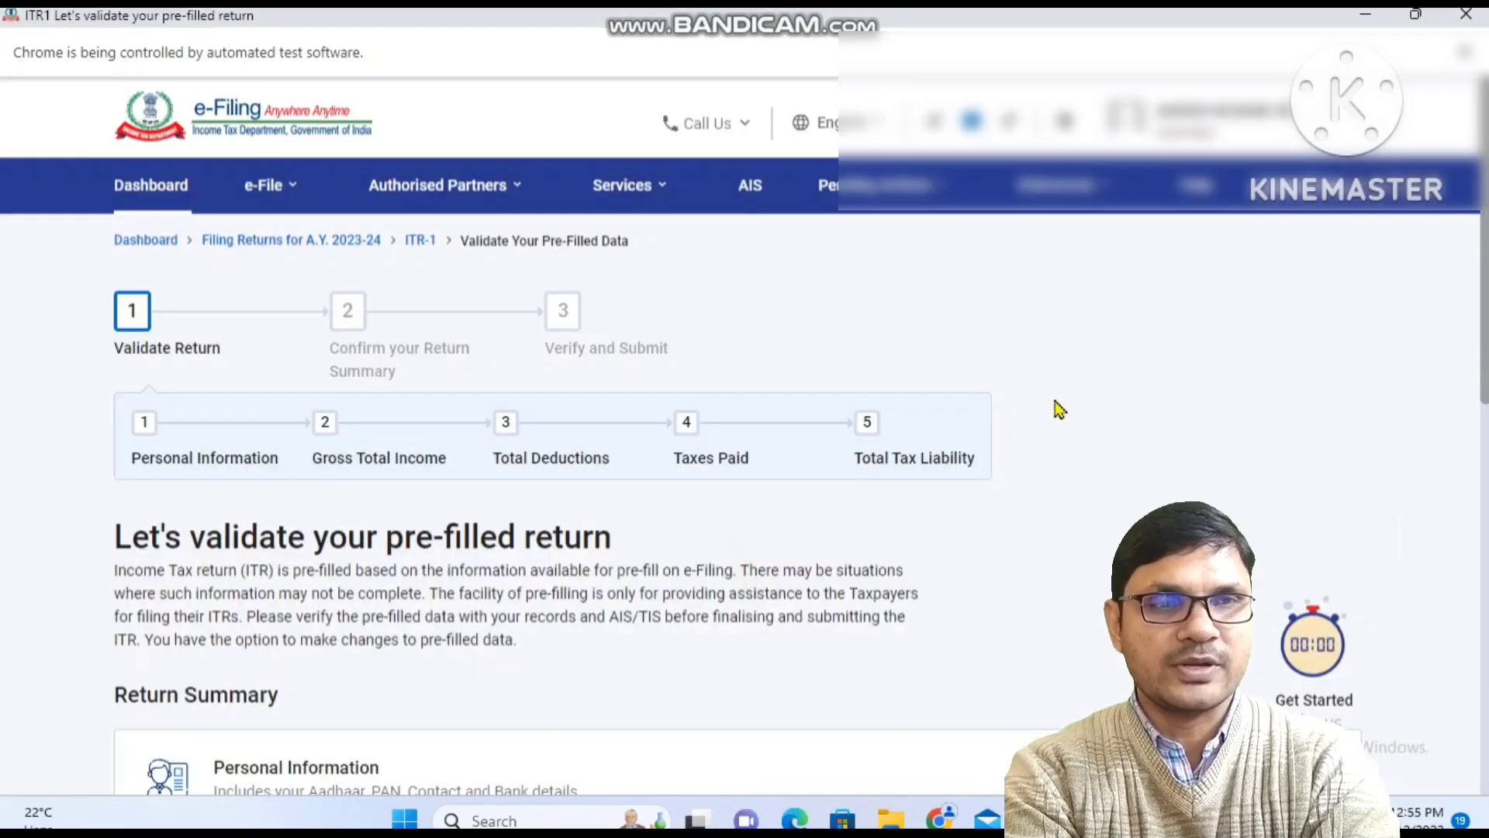
left_click_drag(1482, 358, 1464, 466)
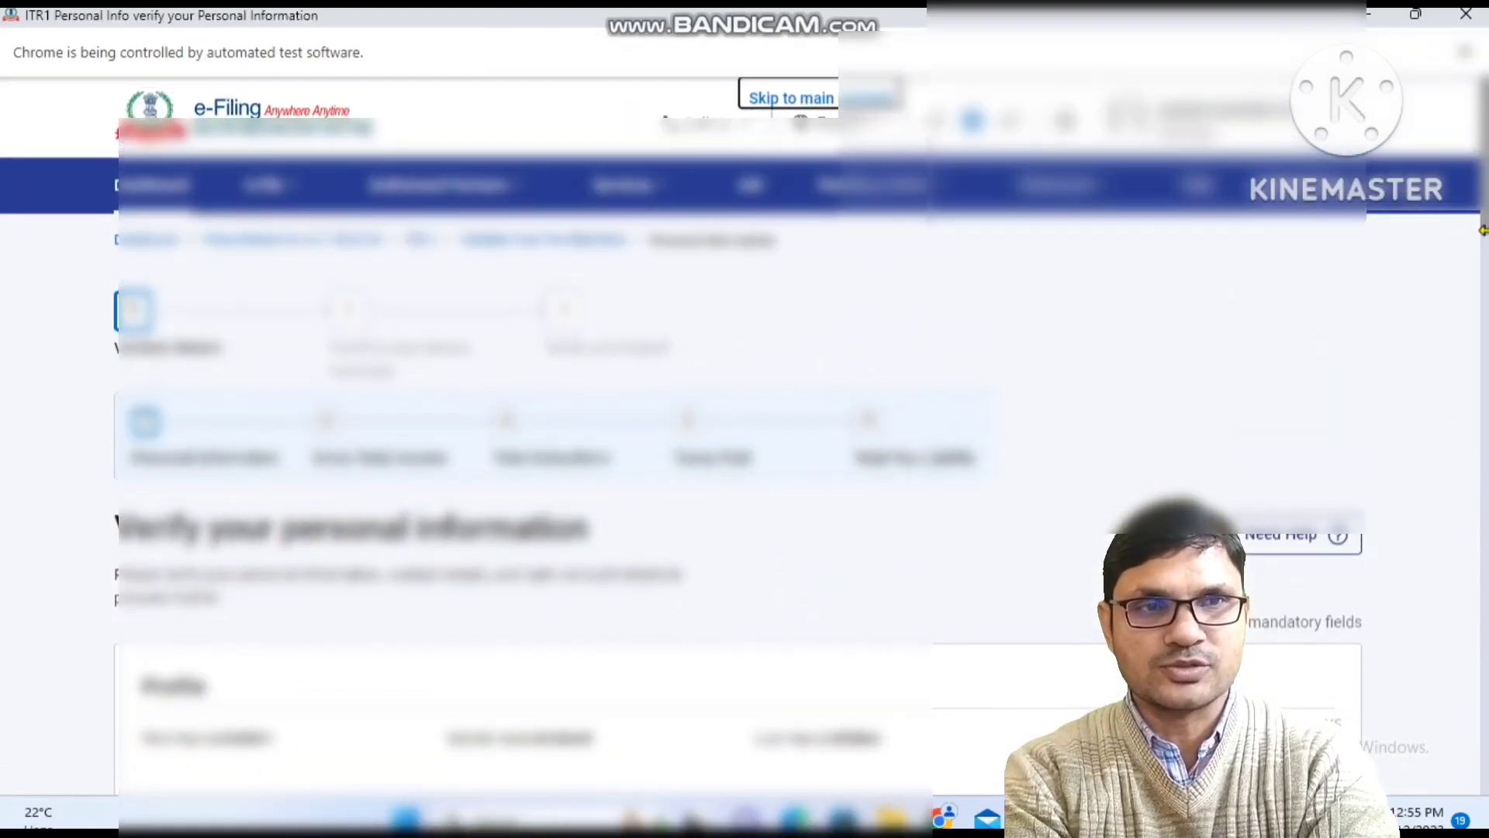
left_click_drag(1484, 225, 1479, 459)
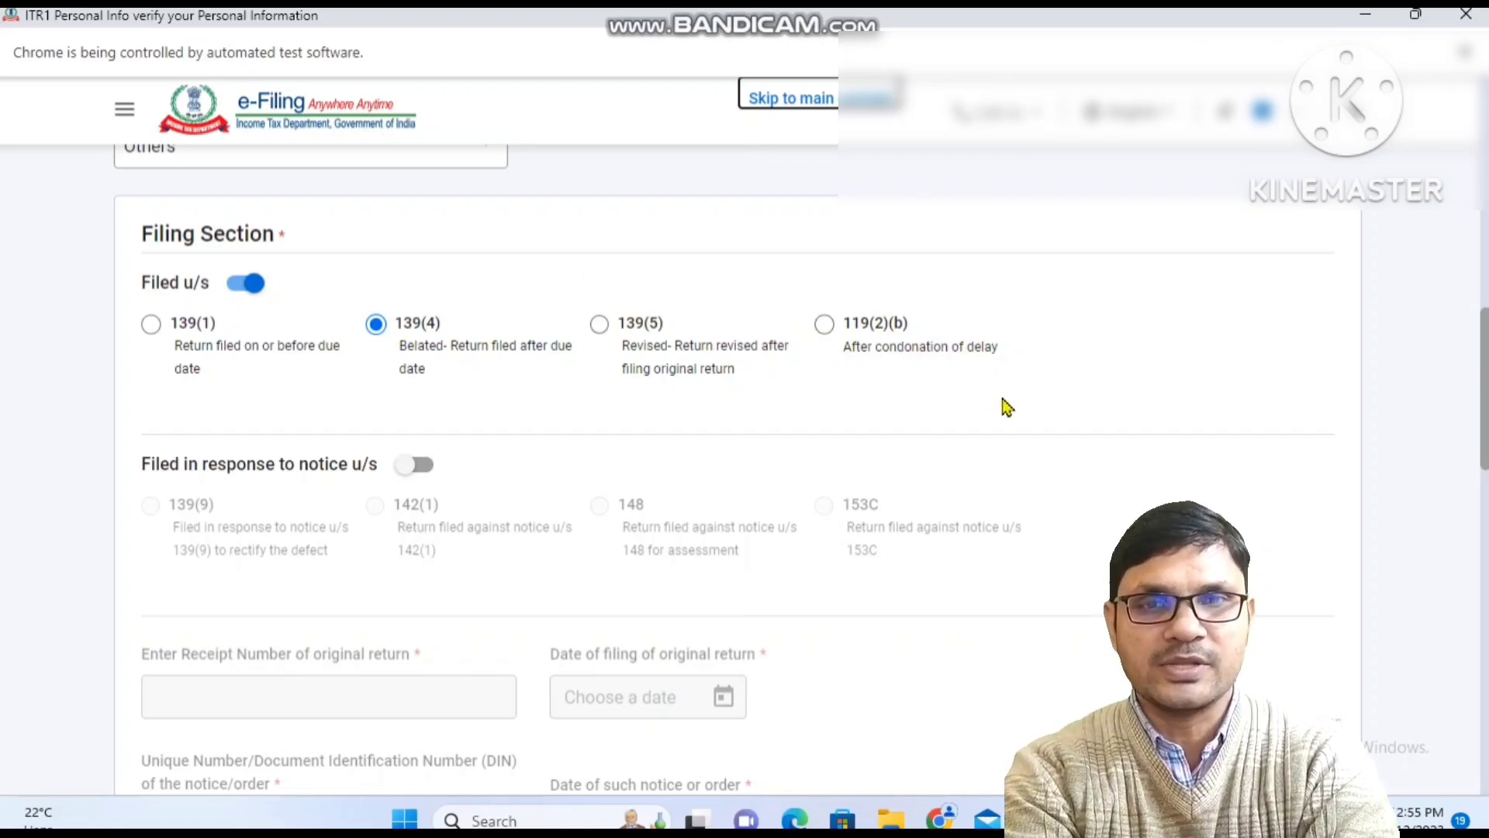
left_click_drag(1481, 396, 1465, 688)
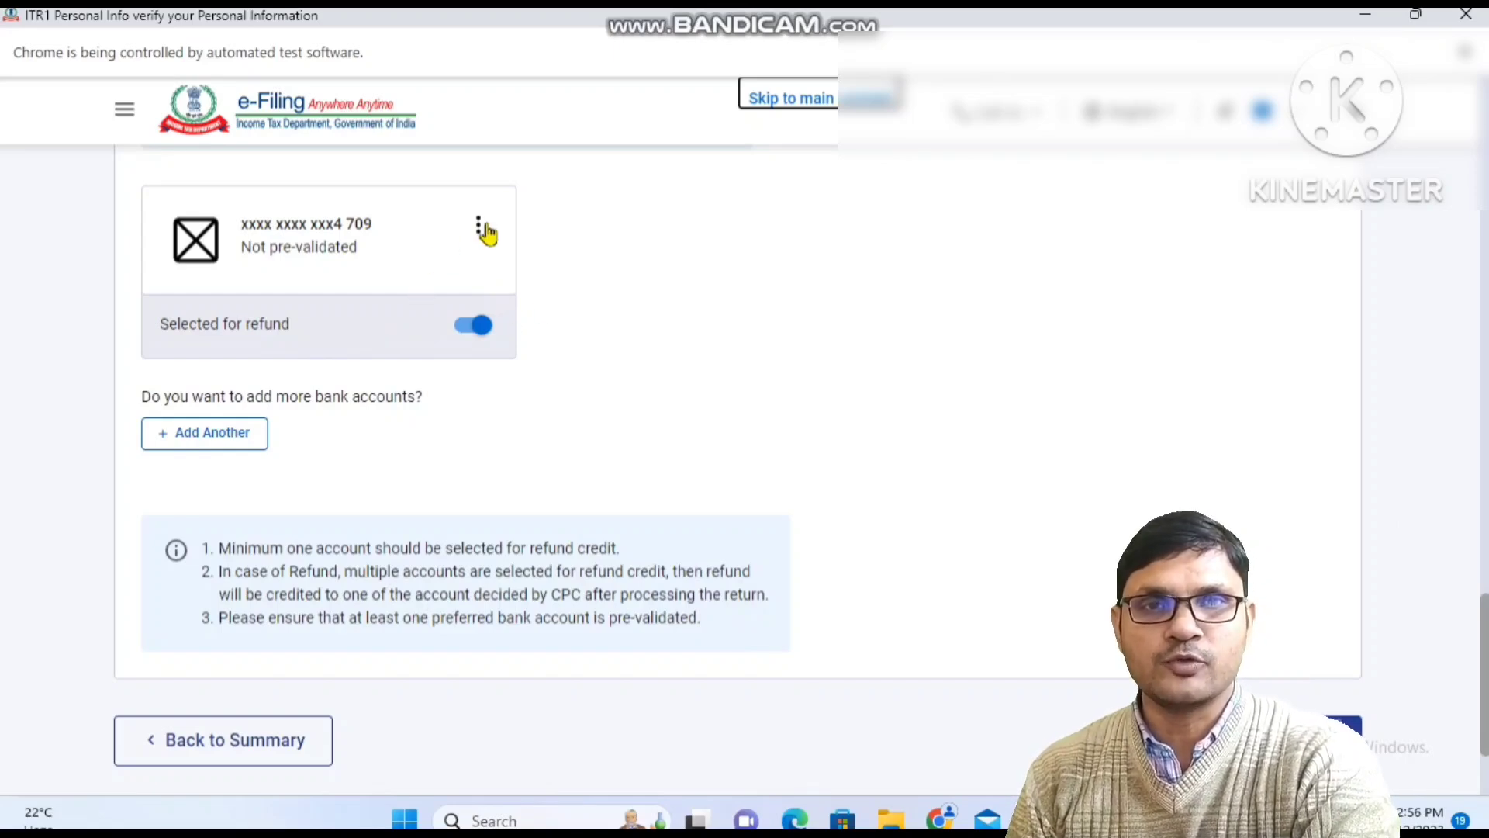
left_click(479, 225)
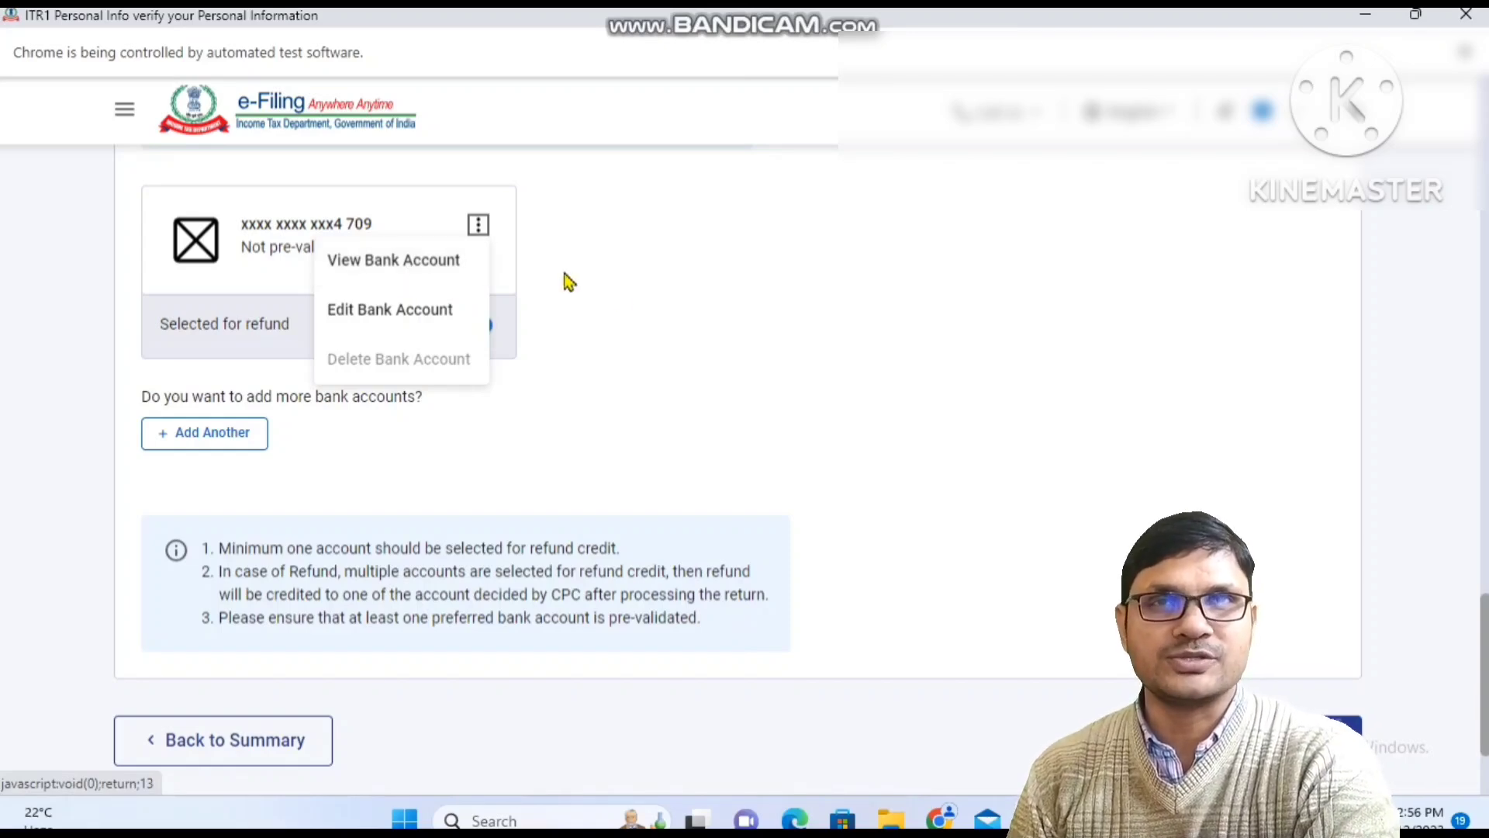
left_click(663, 333)
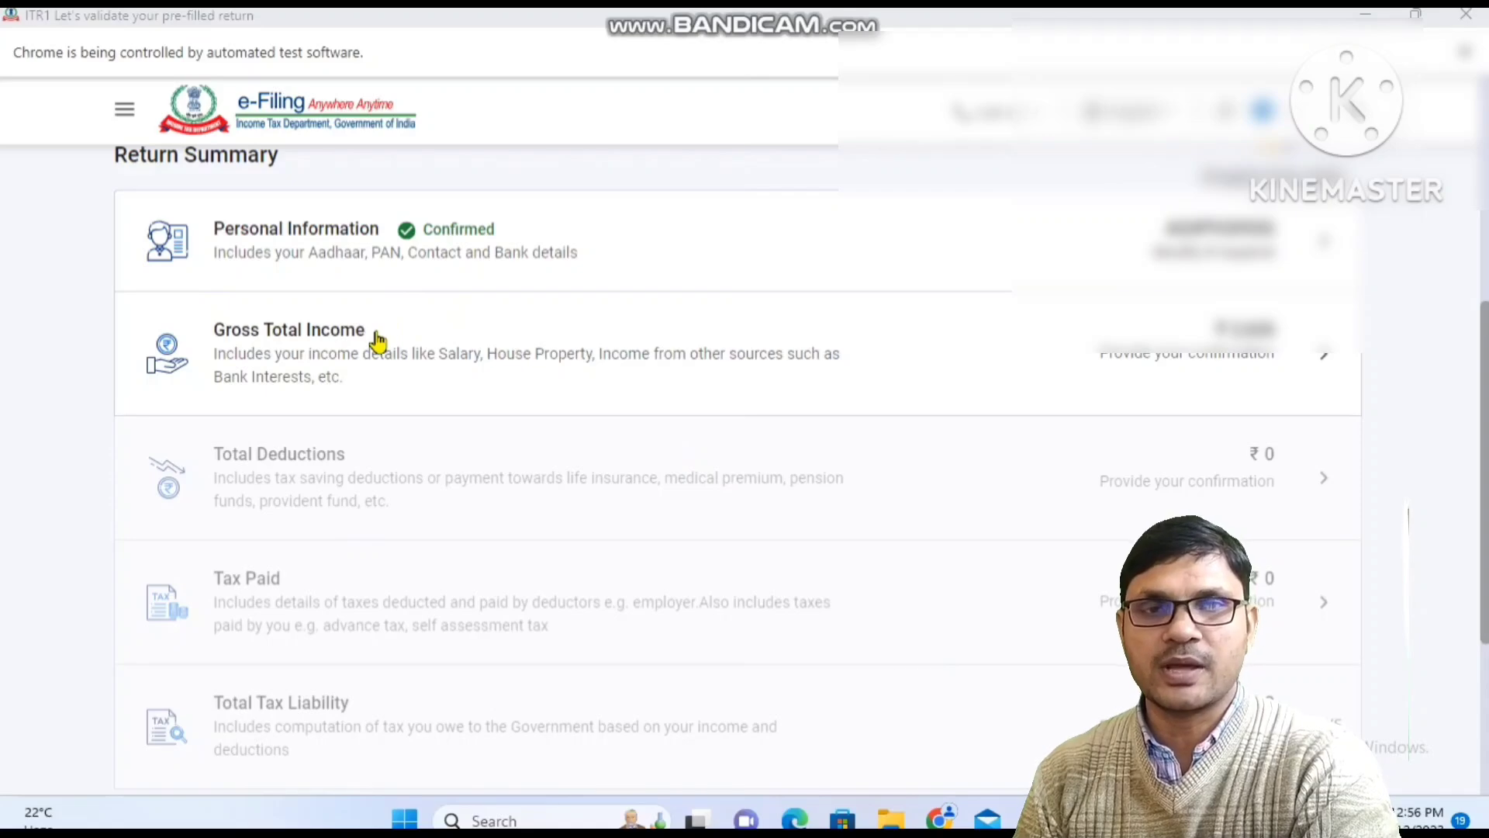
Open Gross Total Income and continue past the salary exemption questions without answering them
left_click(378, 341)
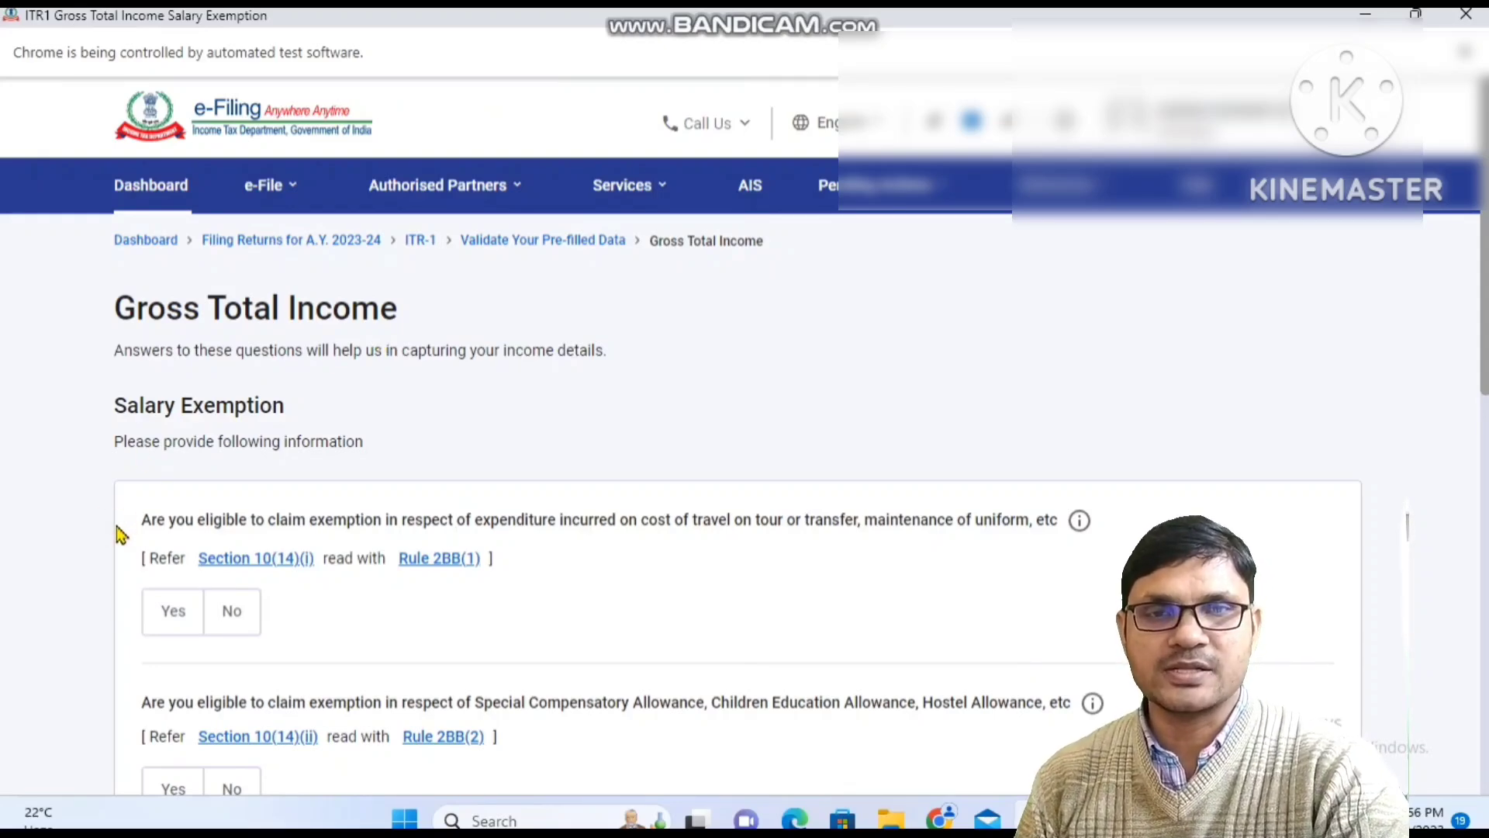
scroll(118, 533, "down", 12)
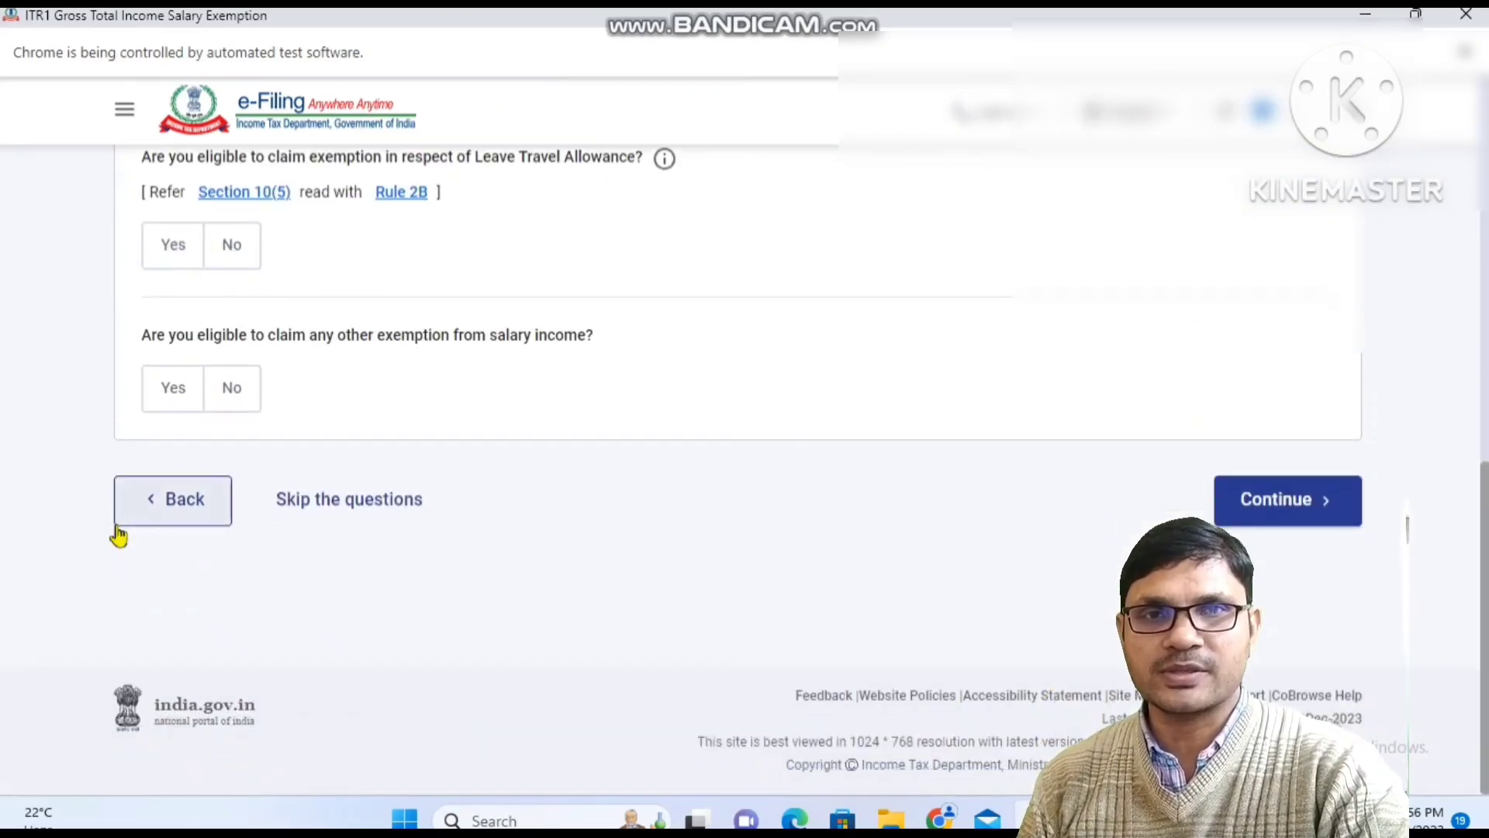
left_click(1309, 497)
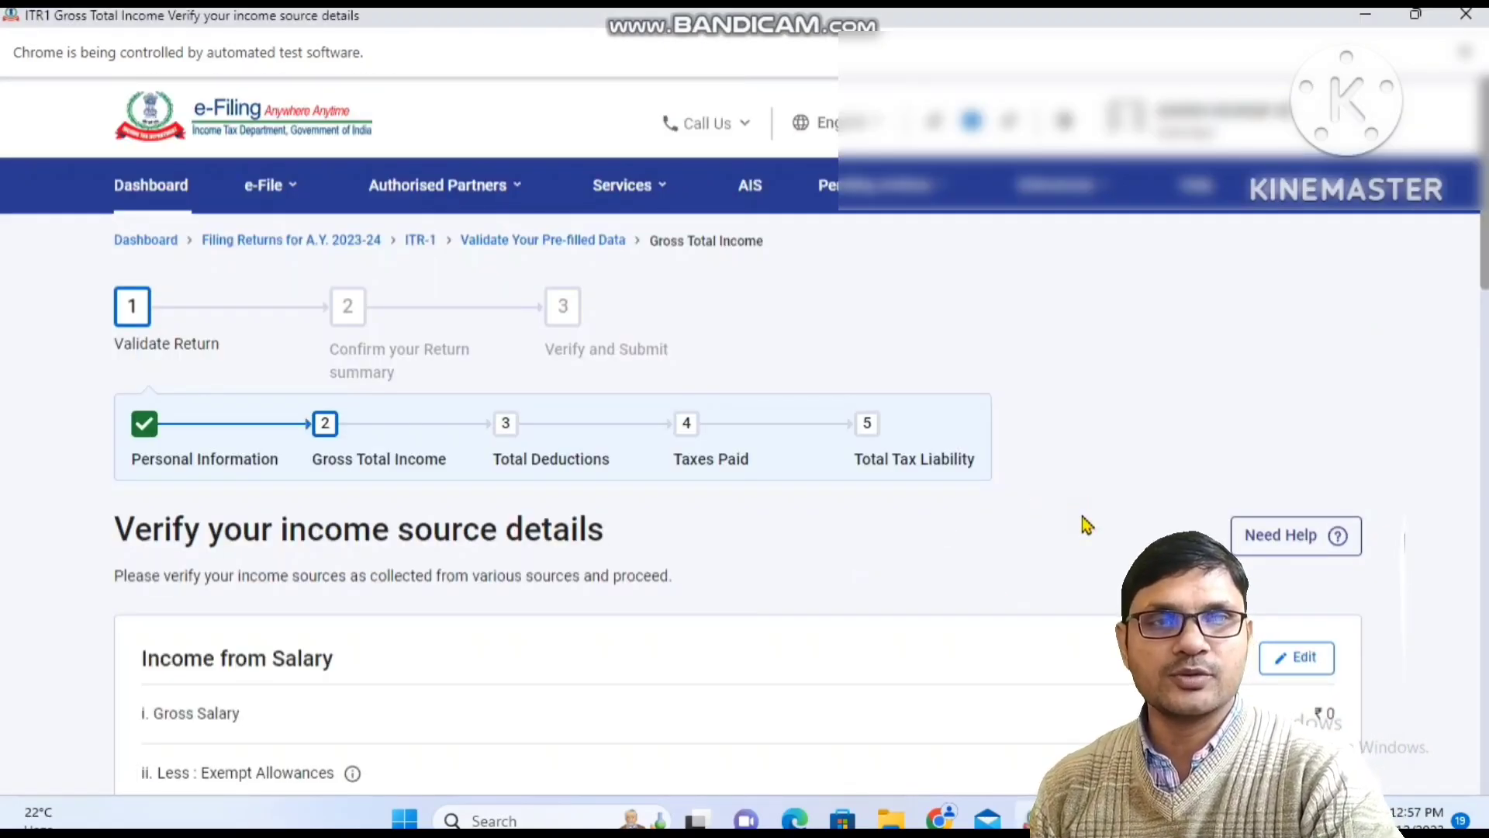
Open the Income from Salary details for editing, go through the form to its end and save it
scroll(1086, 525, "down", 4)
left_click(1293, 339)
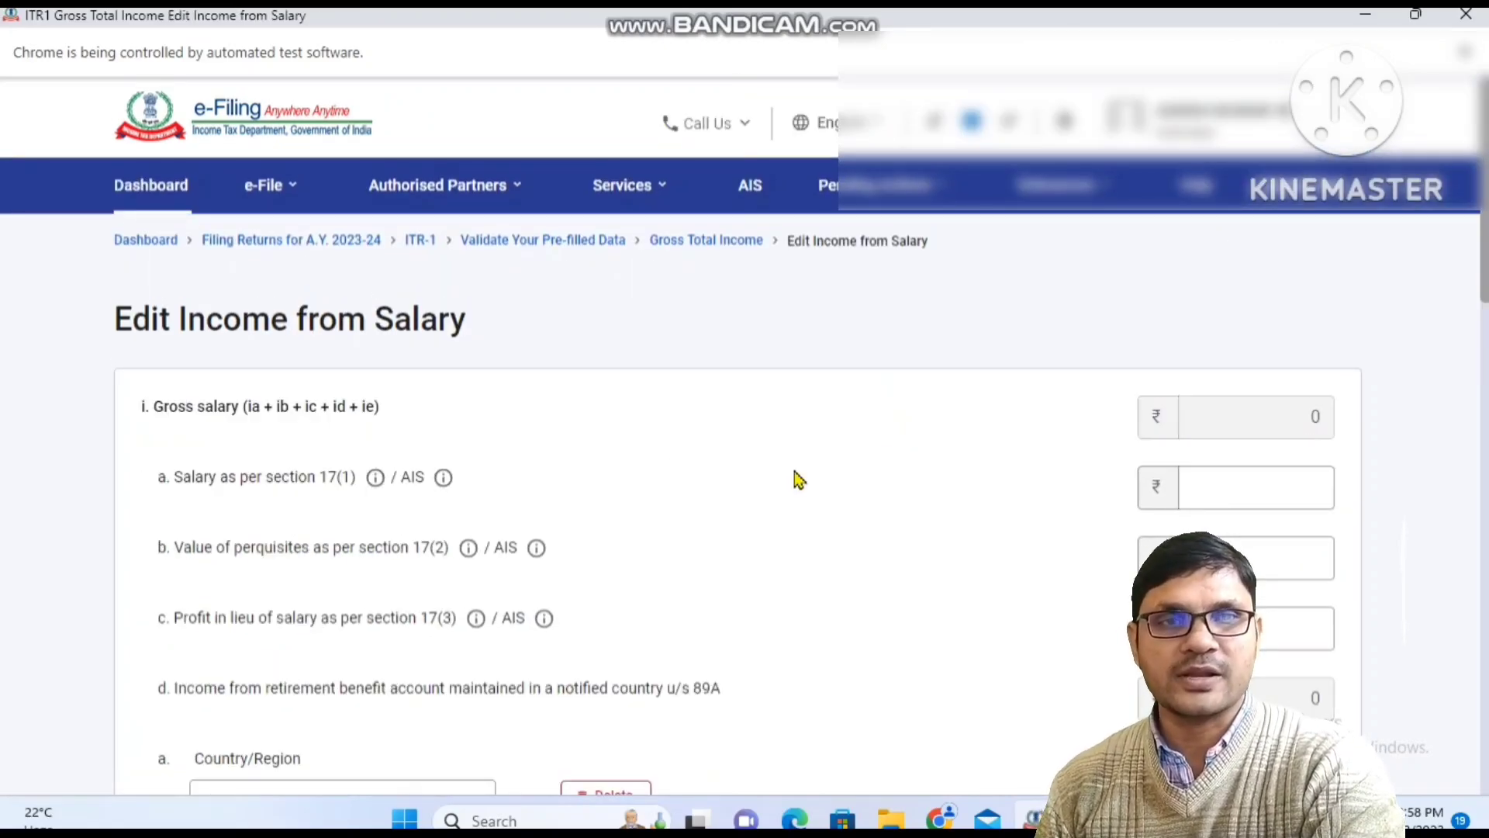
scroll(481, 401, "down", 9)
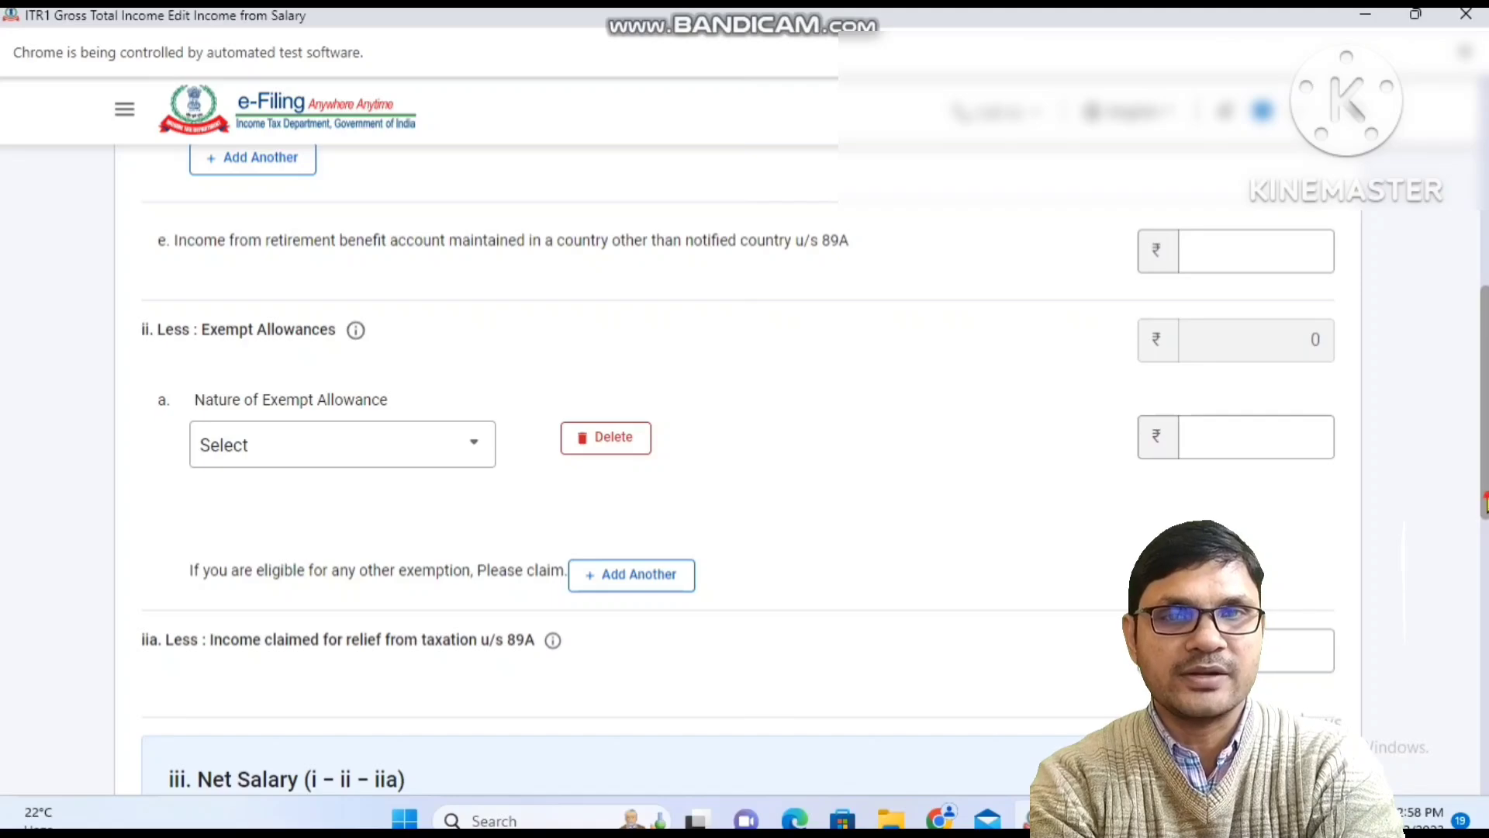
left_click_drag(1483, 504, 1477, 776)
left_click(1310, 548)
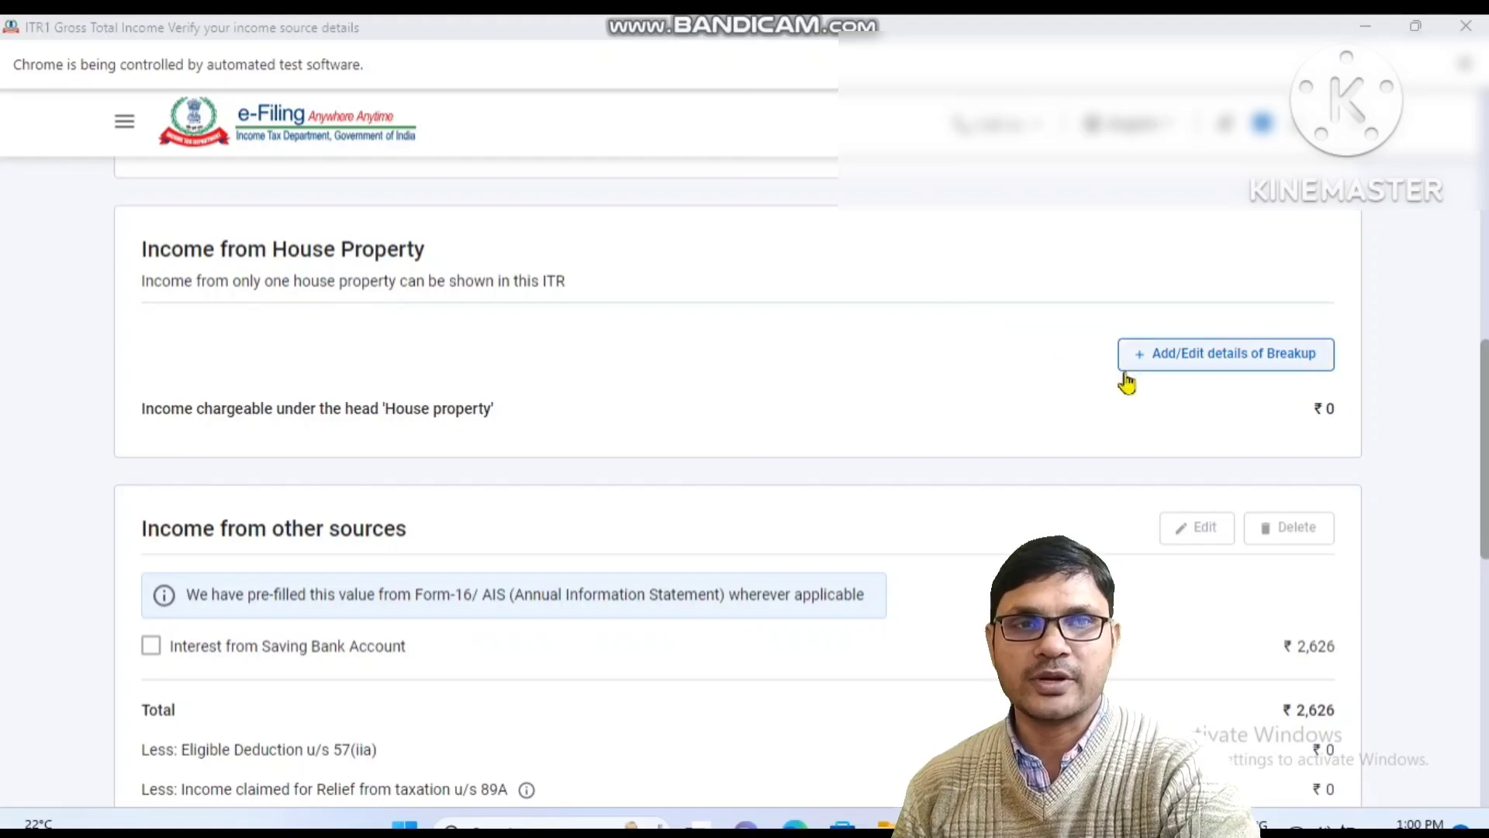
Check the house property and other sources income and confirm the Gross Total Income section
left_click(1175, 362)
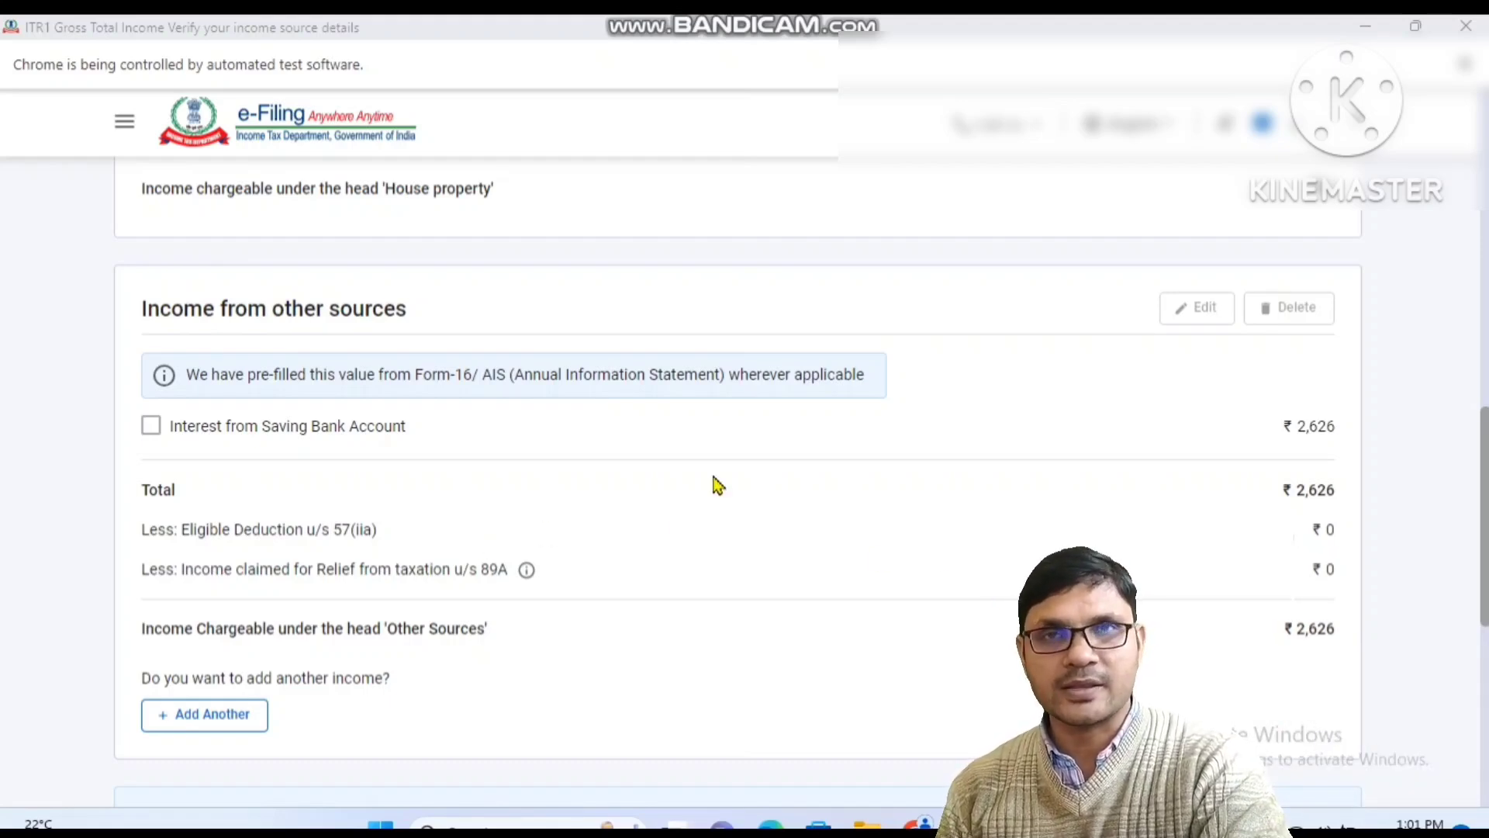
scroll(240, 714, "down", 5)
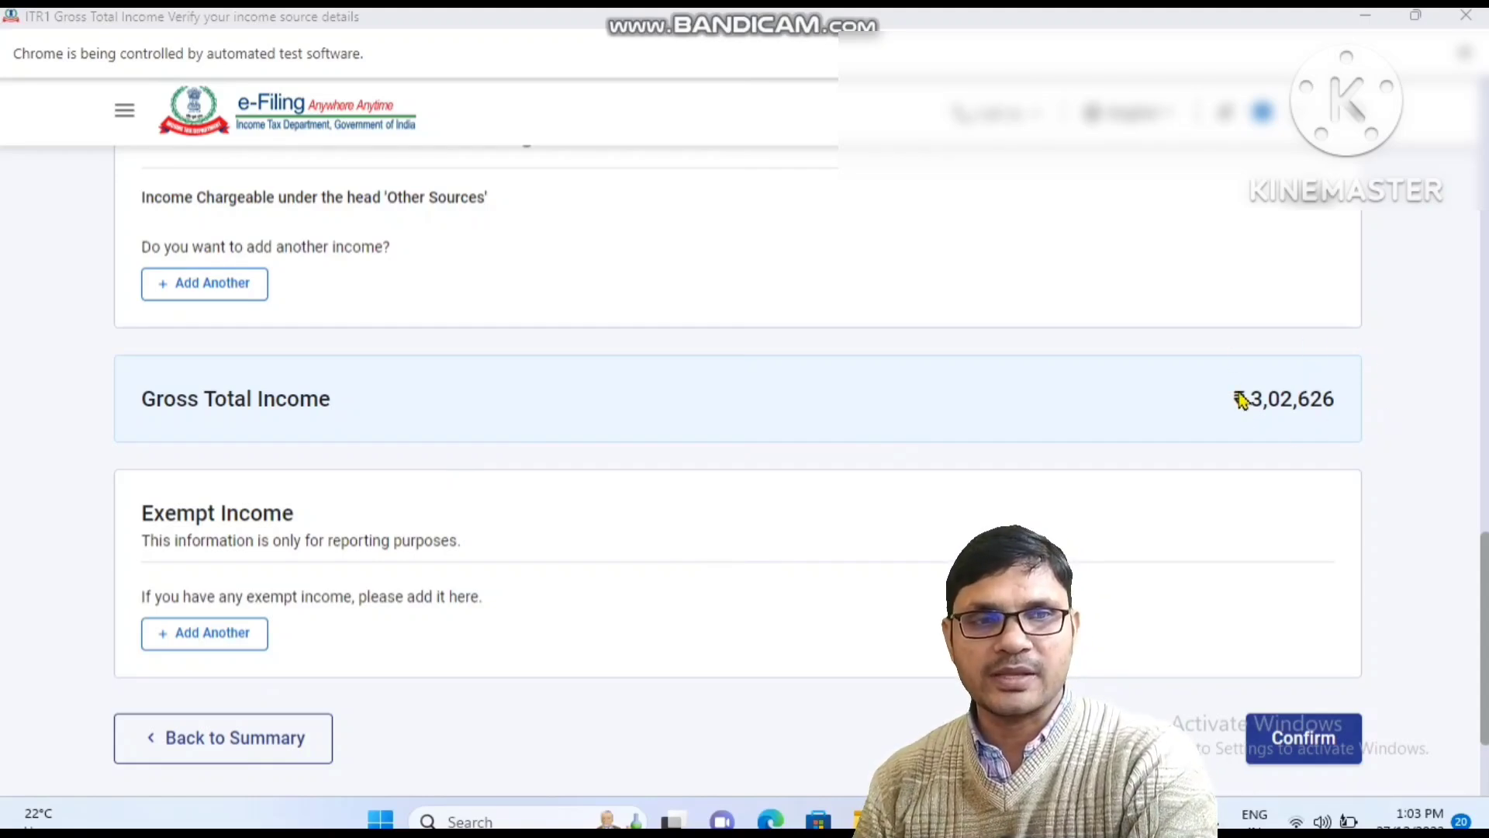
left_click(1293, 744)
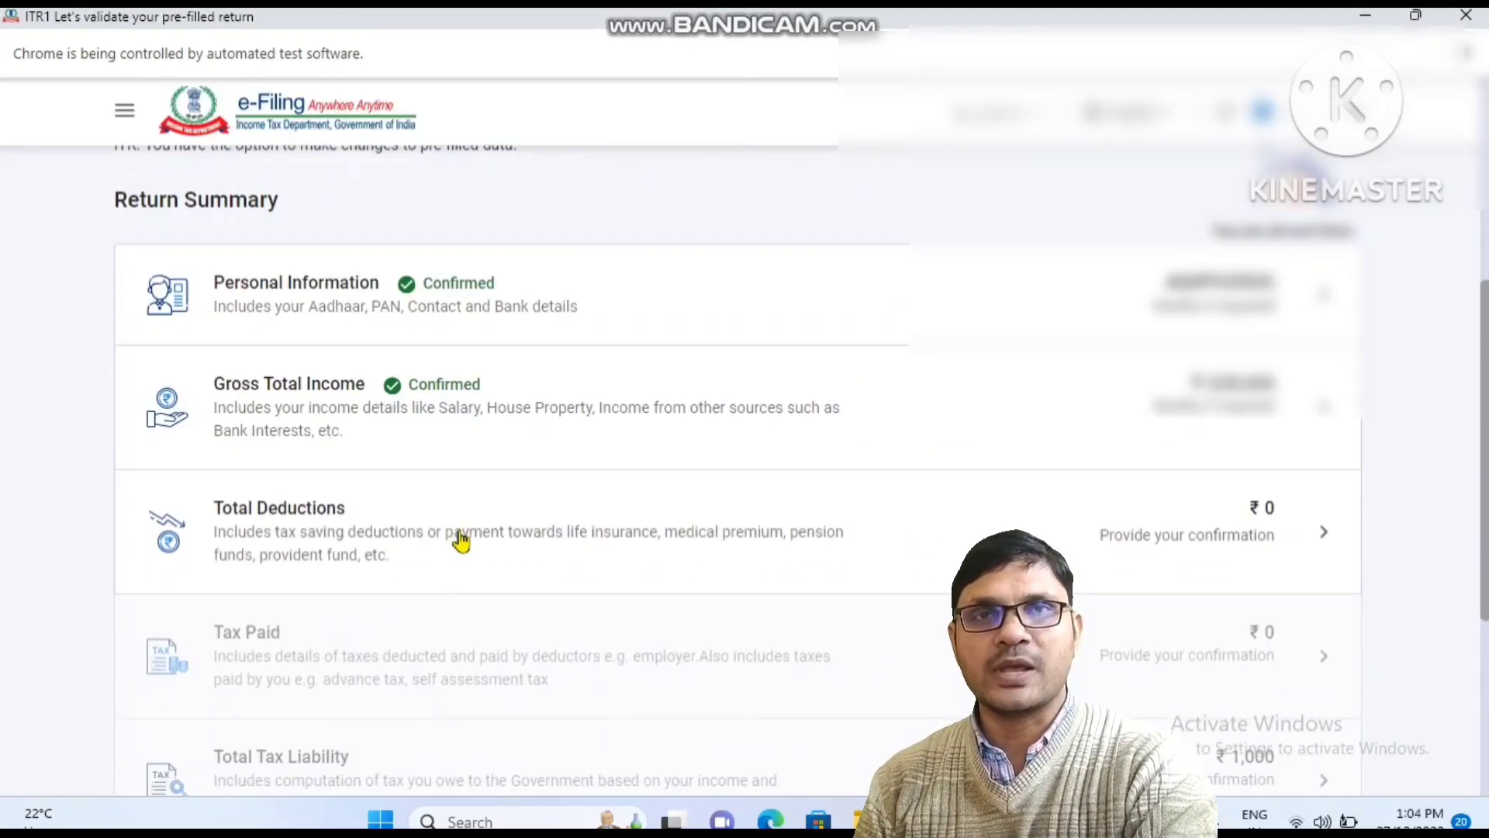
Open Total Deductions and answer Yes to the Section 80C deduction question
left_click(460, 541)
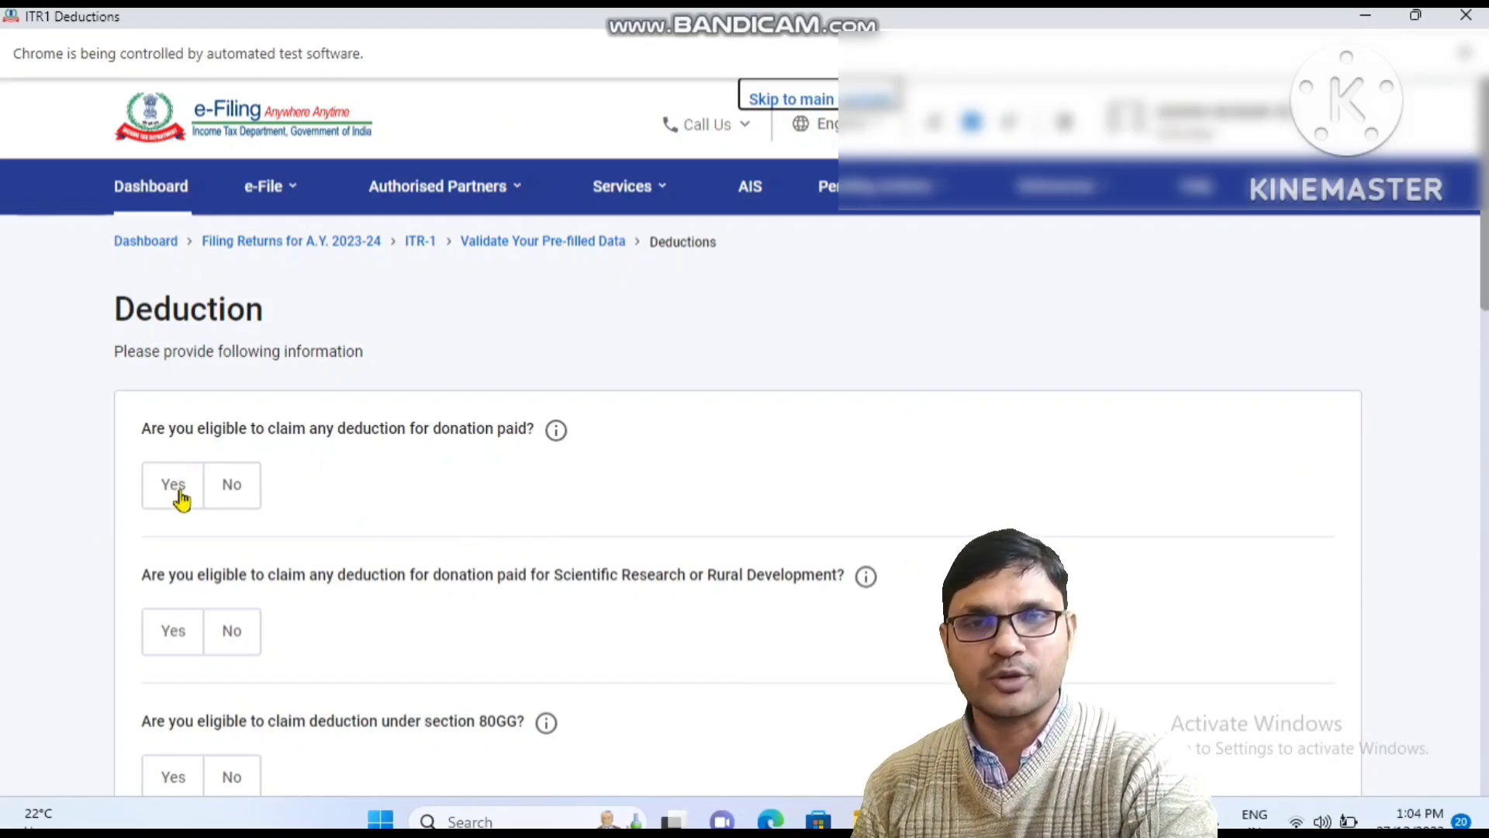
left_click(77, 500)
scroll(83, 507, "down", 1)
scroll(83, 508, "down", 5)
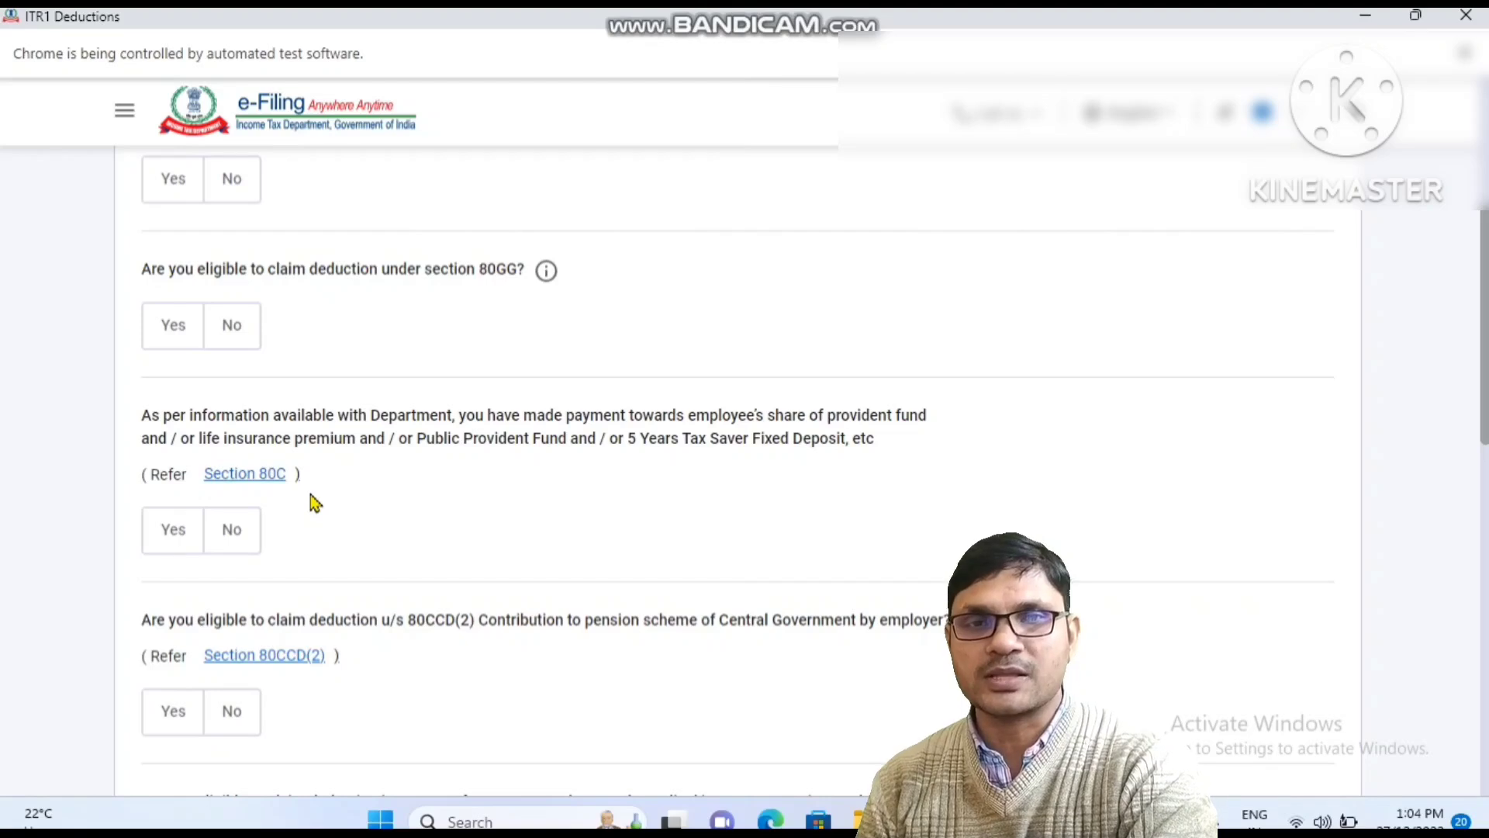
left_click(171, 532)
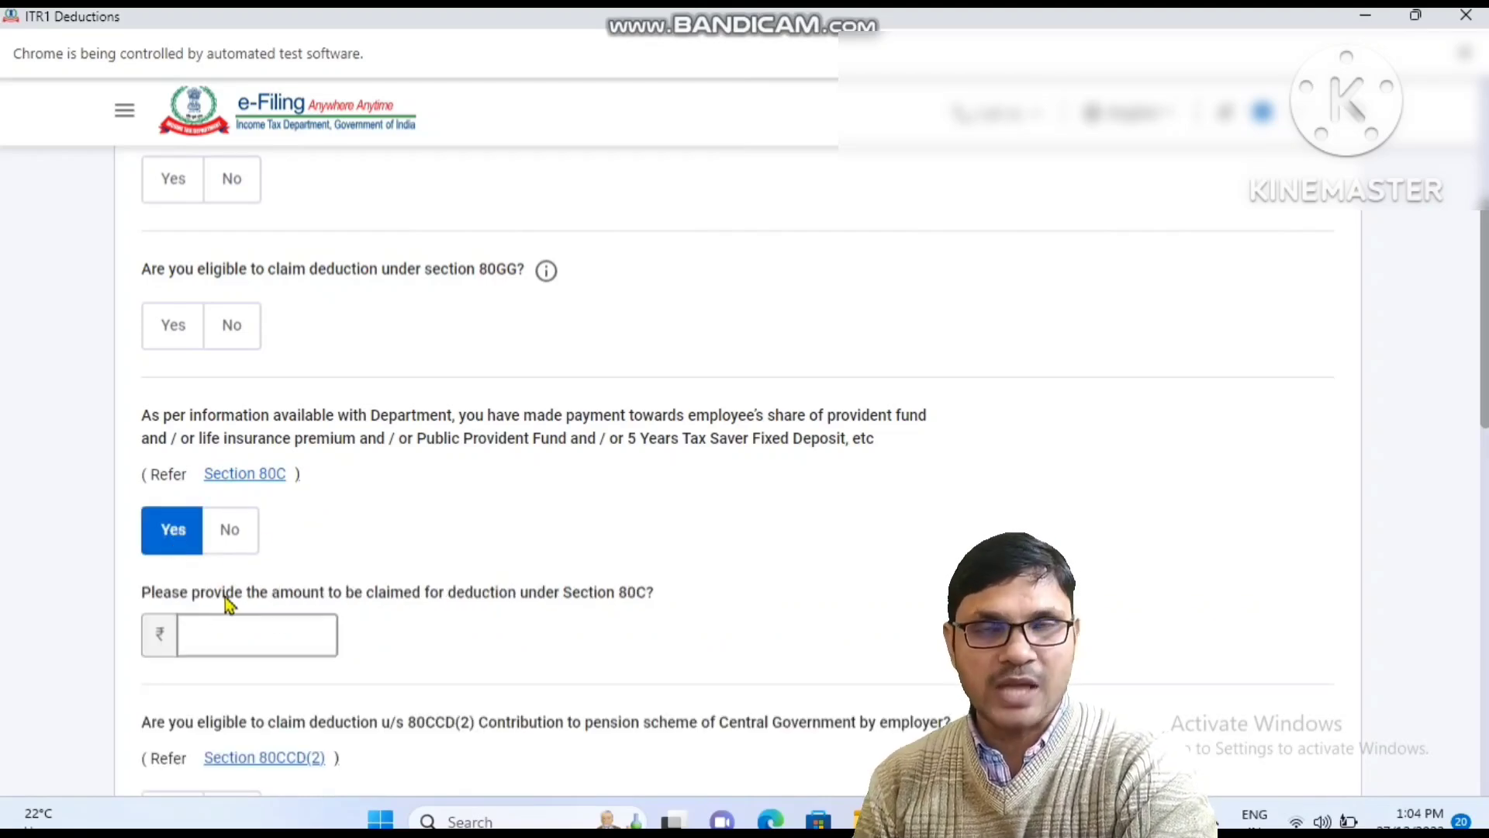
left_click(270, 640)
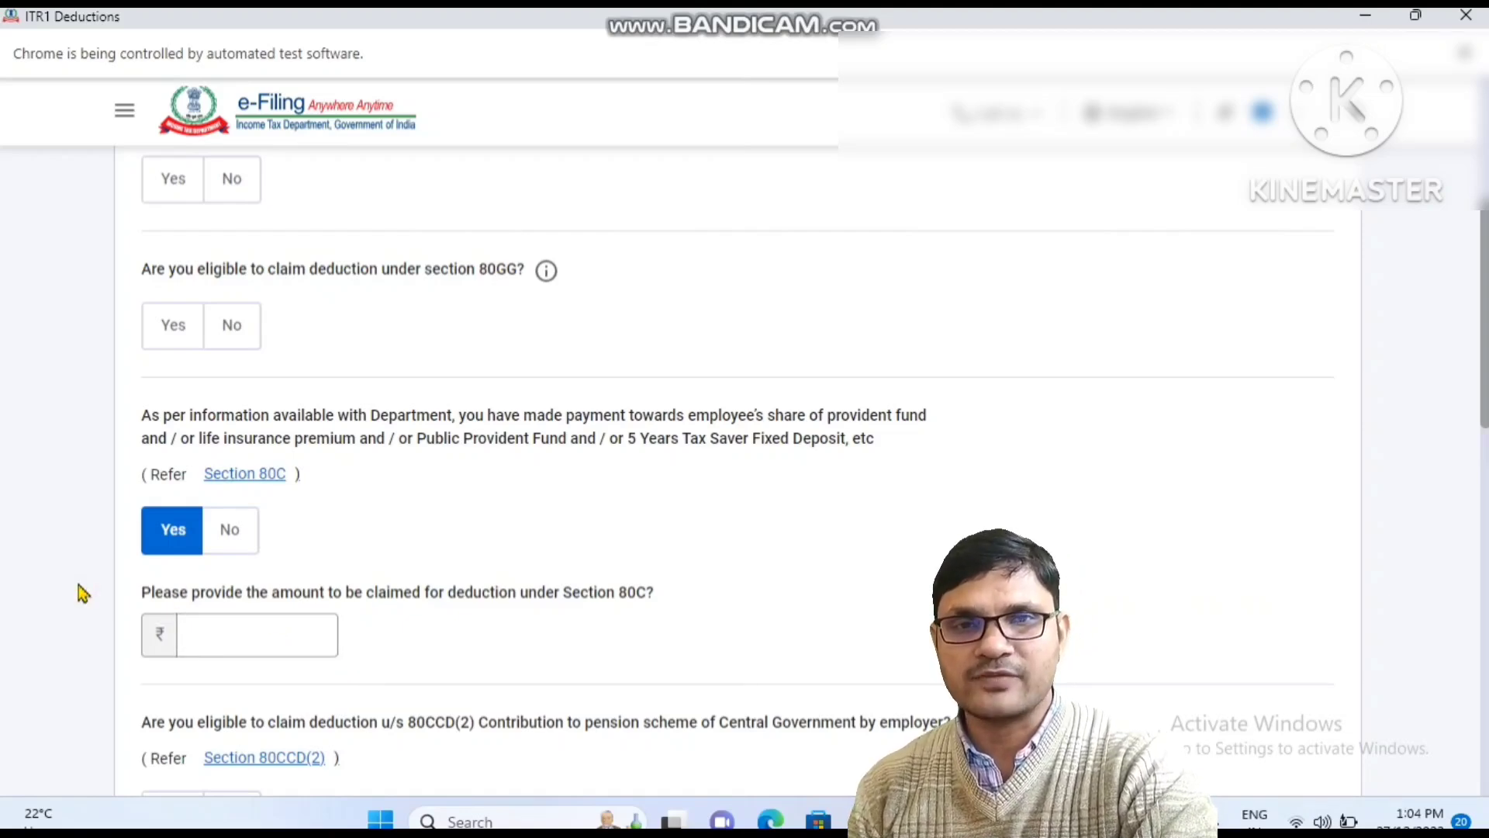
Continue past the remaining deduction questions, check the deductions overview and confirm the Total Deductions section
scroll(83, 594, "down", 7)
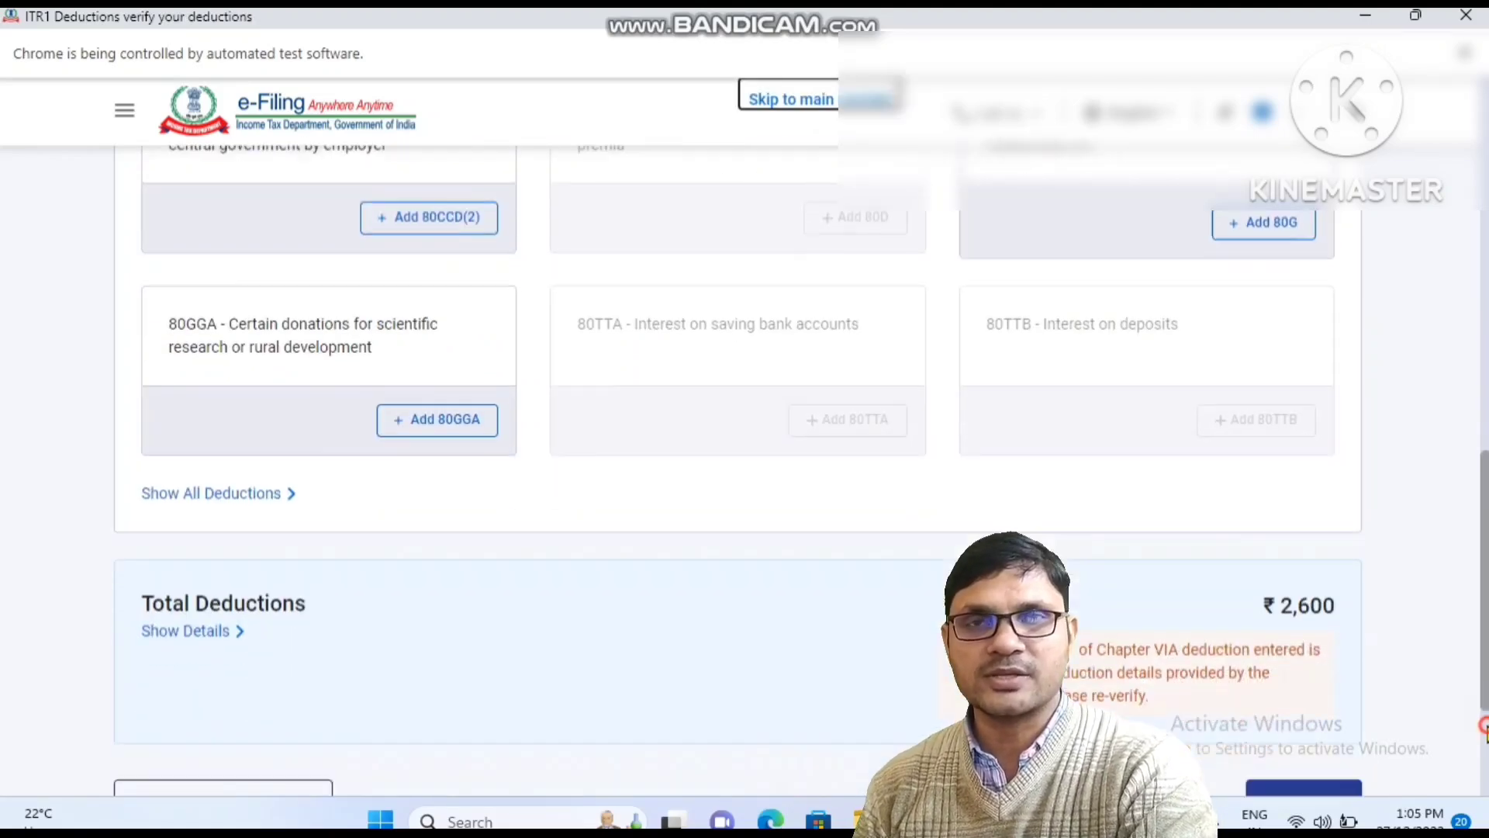
left_click(1482, 727)
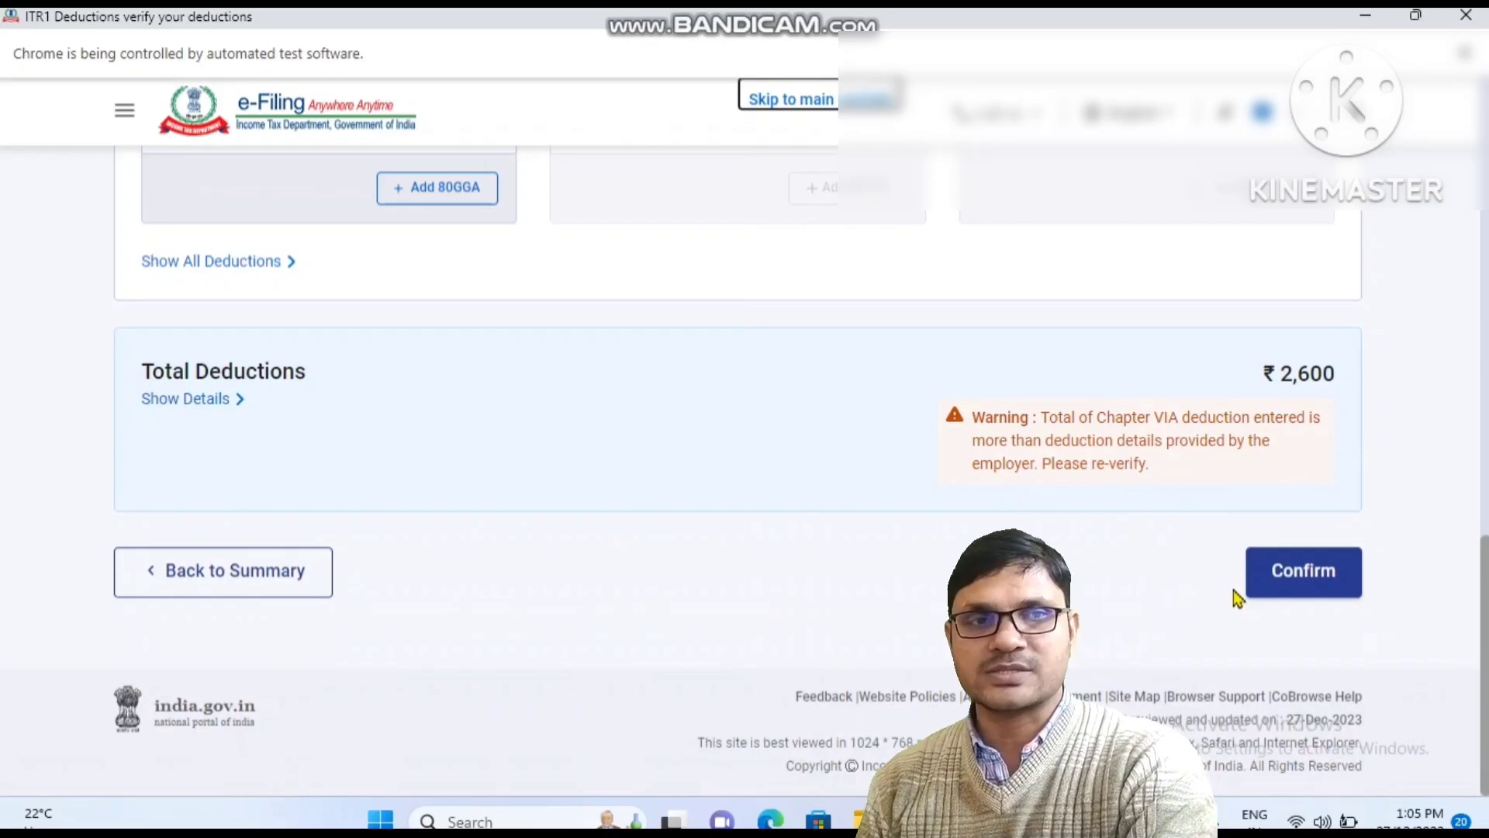
left_click(1293, 578)
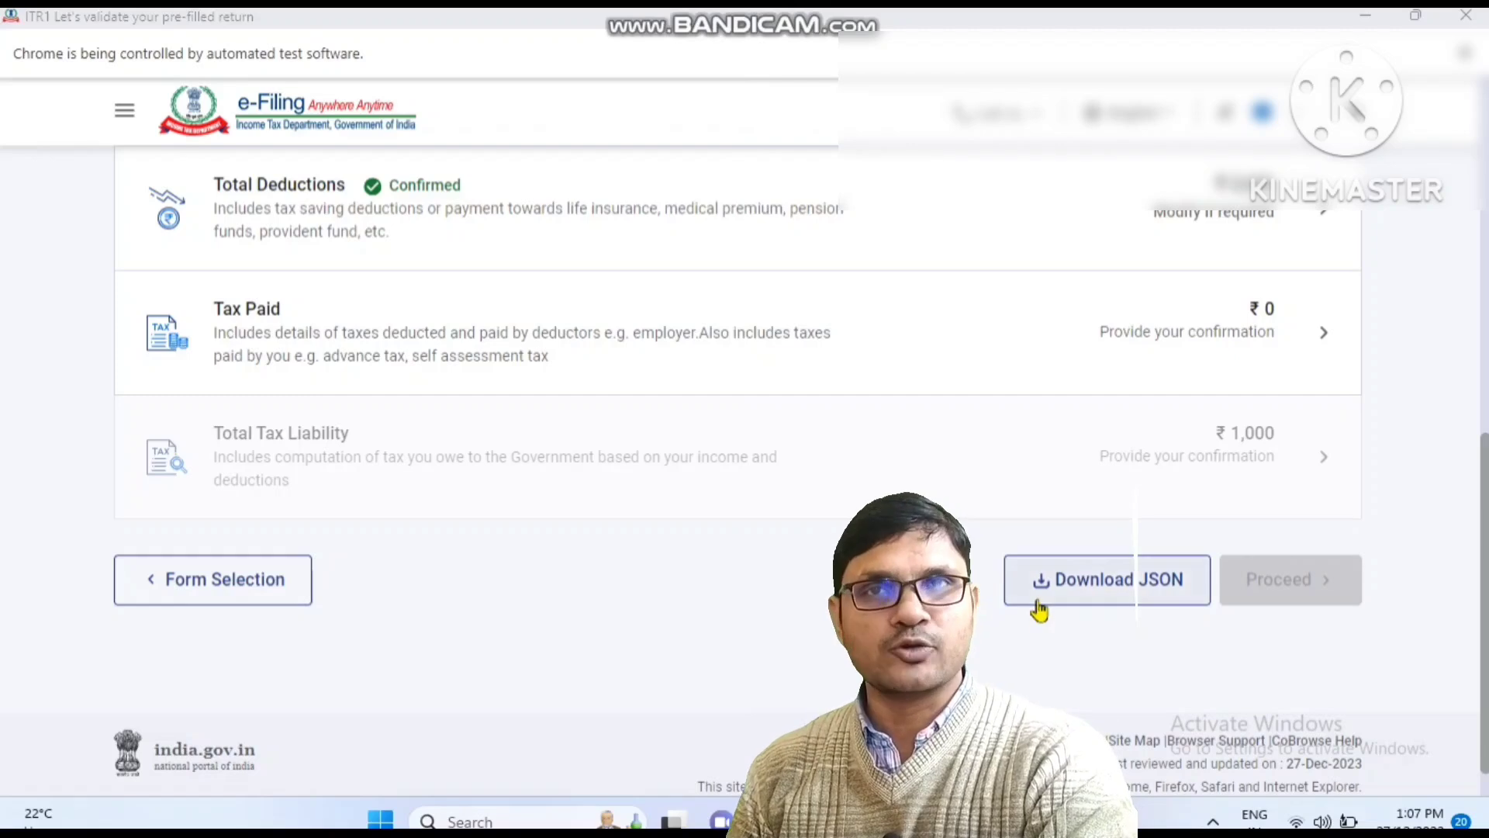
Open the Tax Paid section, review the TDS, TCS and advance tax entries, and confirm the section
left_click(630, 340)
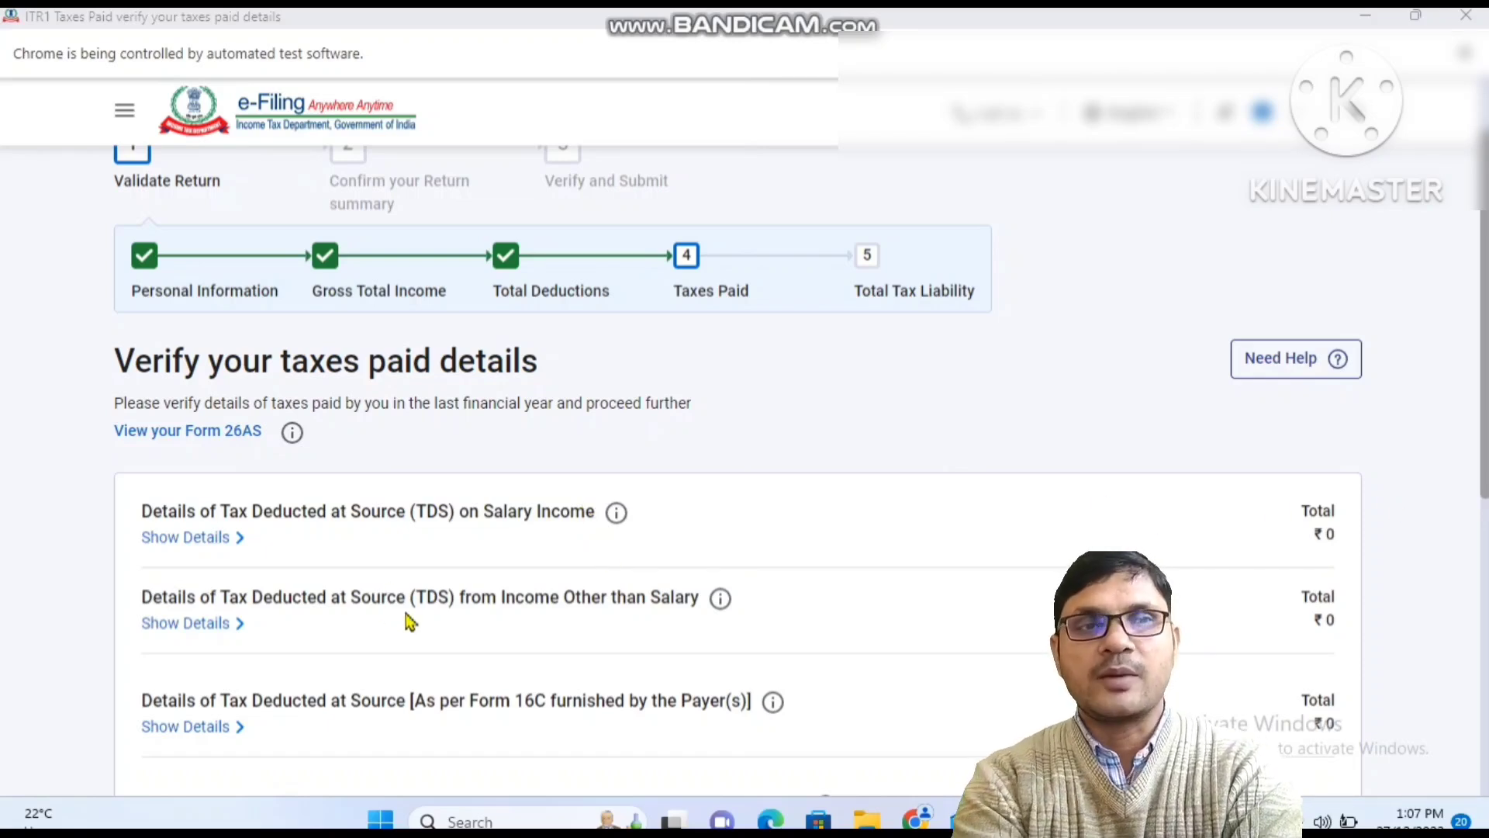
left_click(1484, 465)
left_click_drag(1483, 466, 1469, 610)
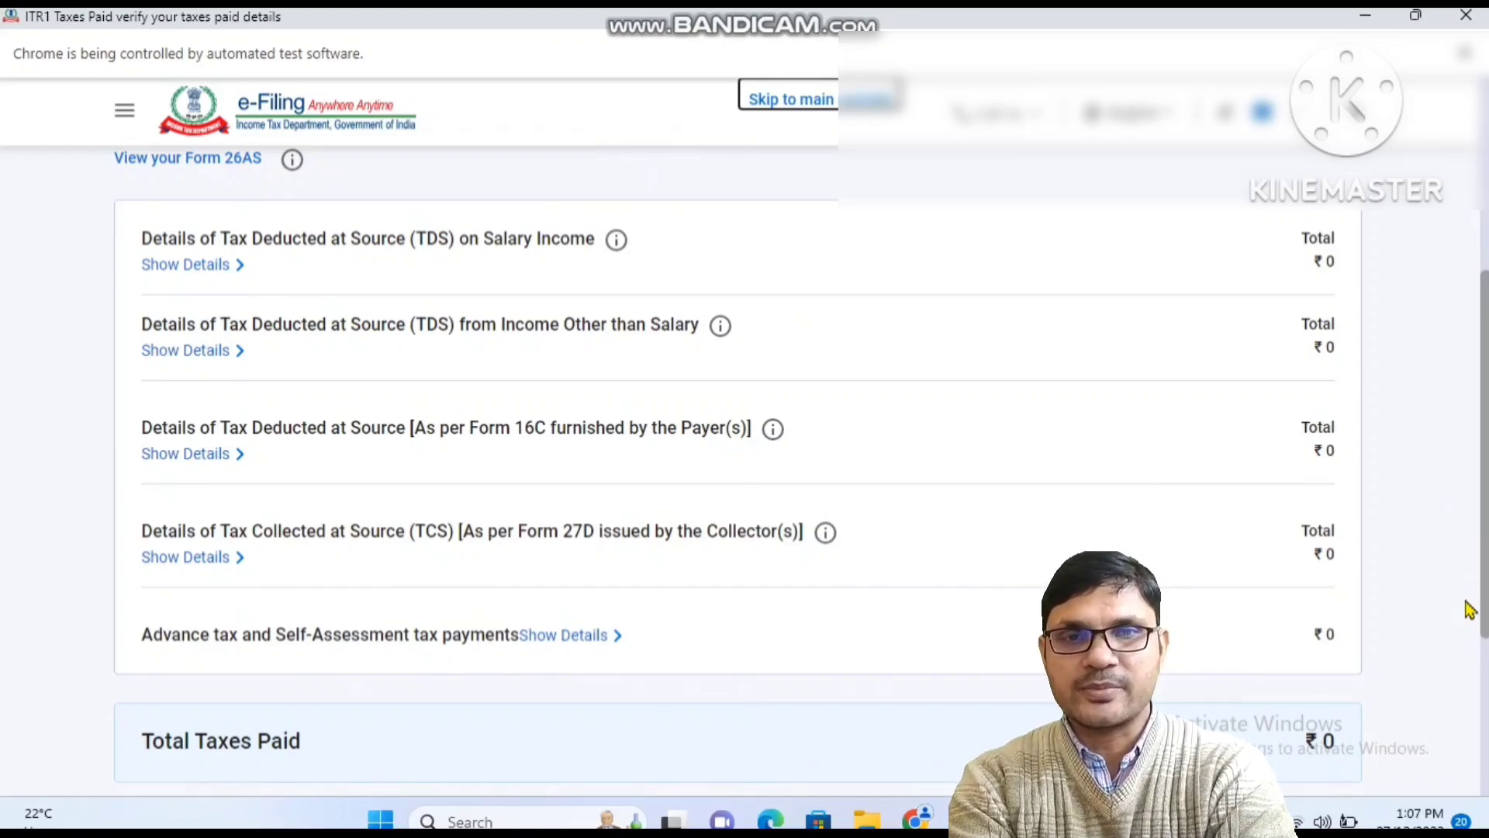
left_click_drag(1469, 610, 1473, 688)
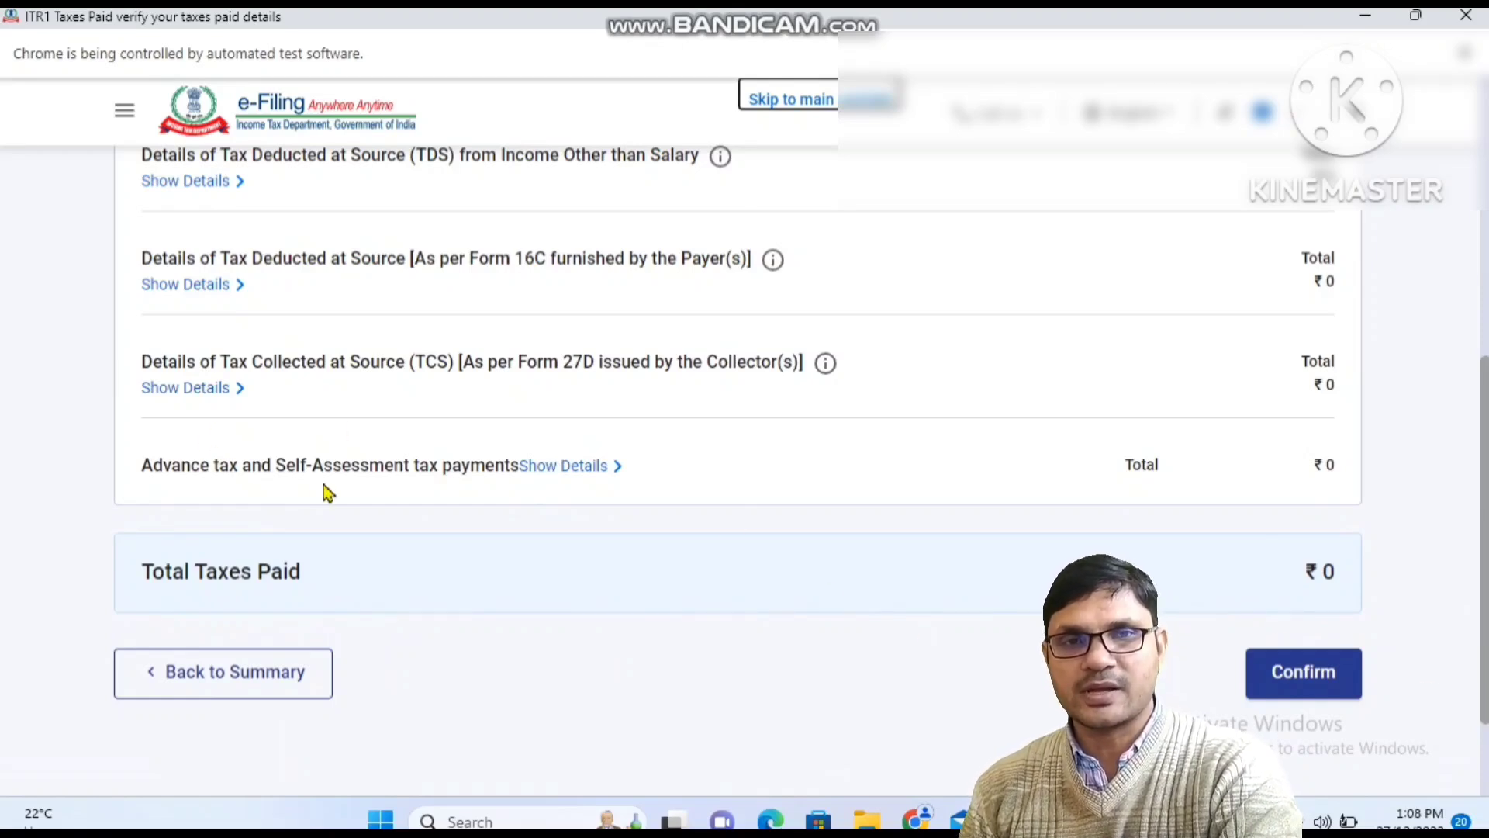
left_click(546, 468)
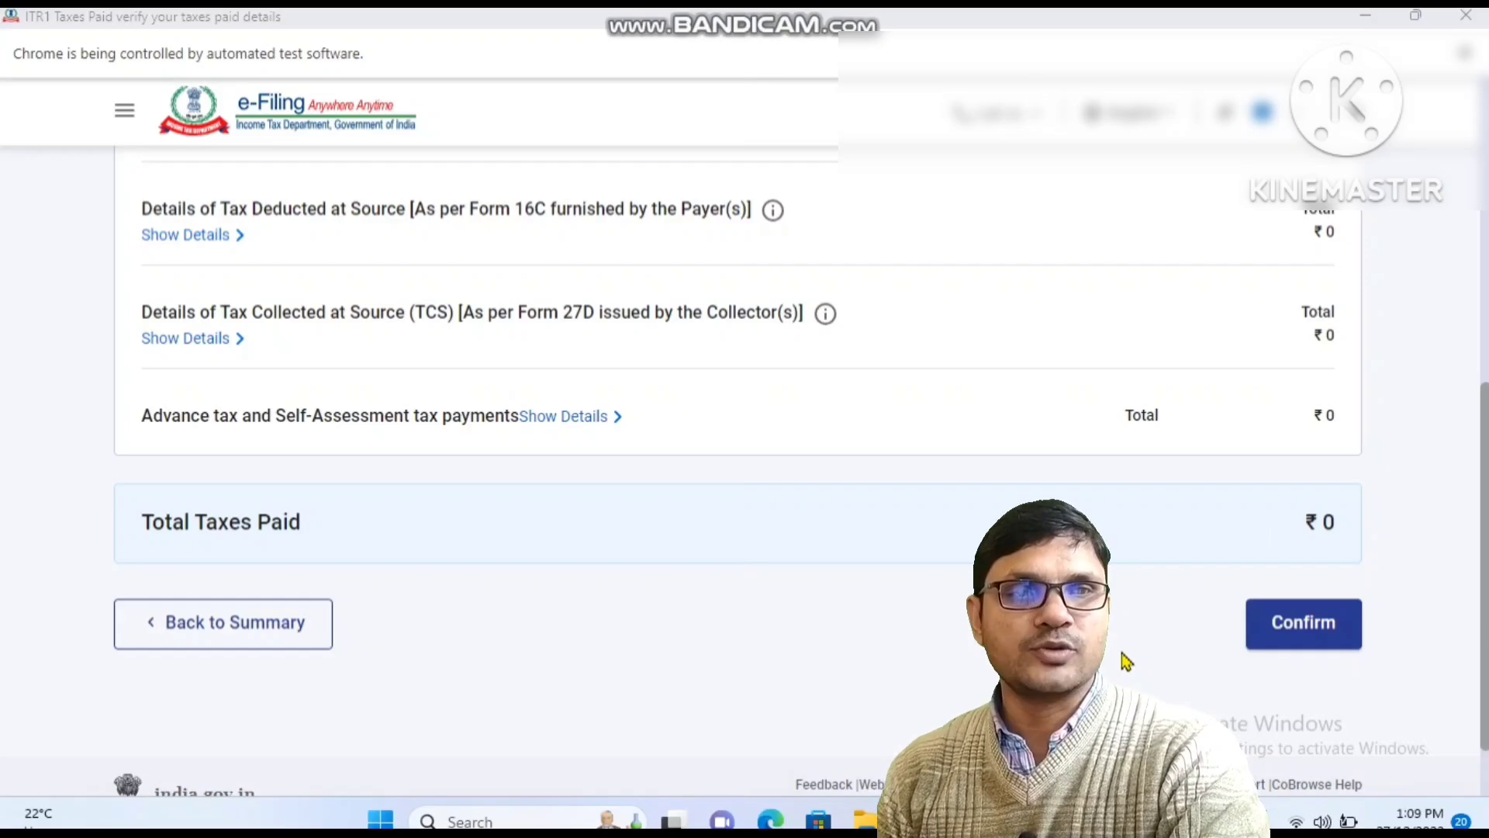
left_click(1309, 633)
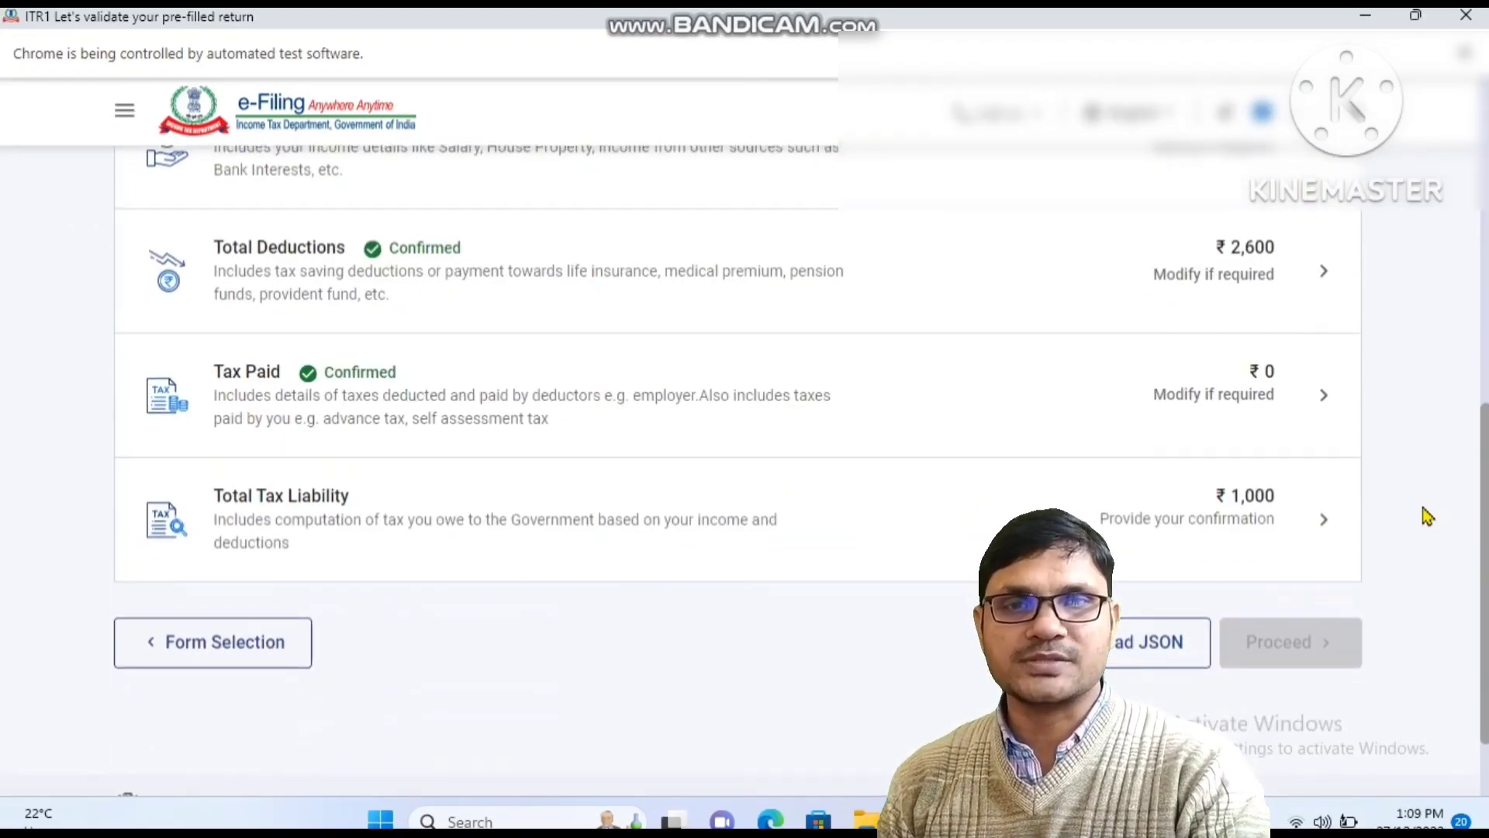
Open Total Tax Liability, choose to pay the amount payable now, and check the payment details on the challan receipt PDF
scroll(1428, 516, "up", 1)
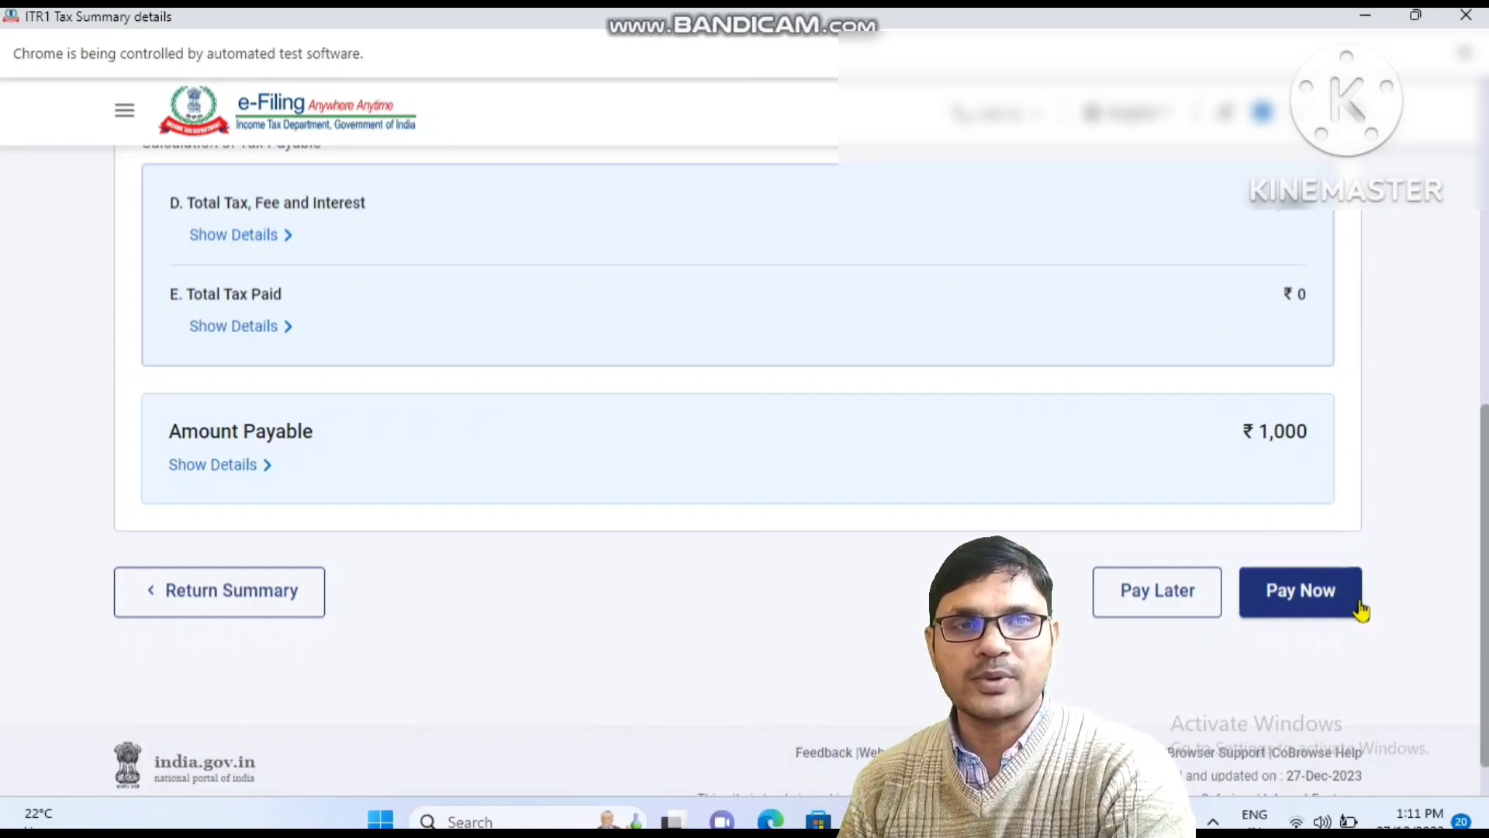
left_click(1288, 598)
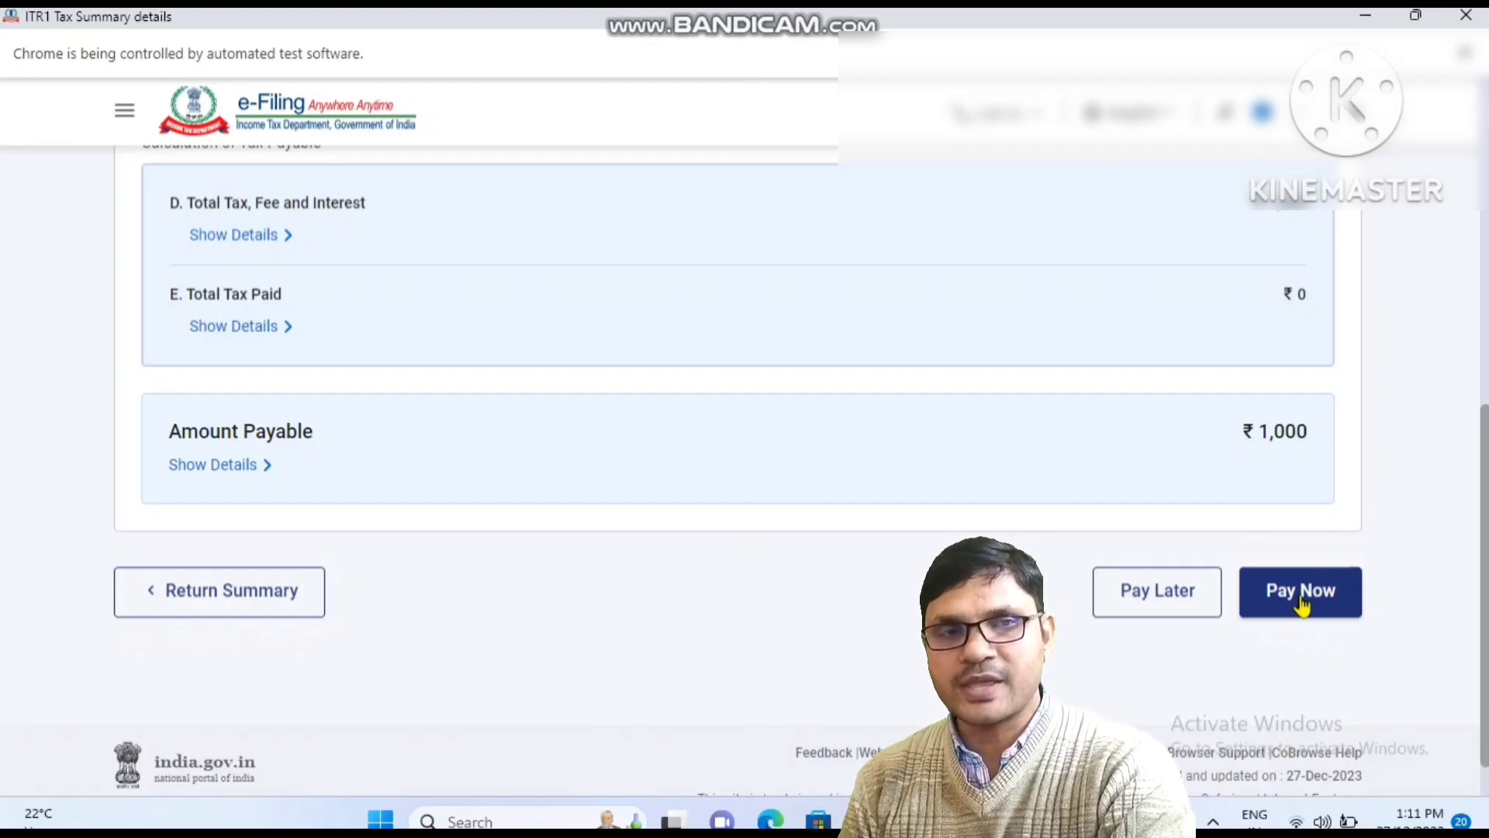
left_click(1303, 605)
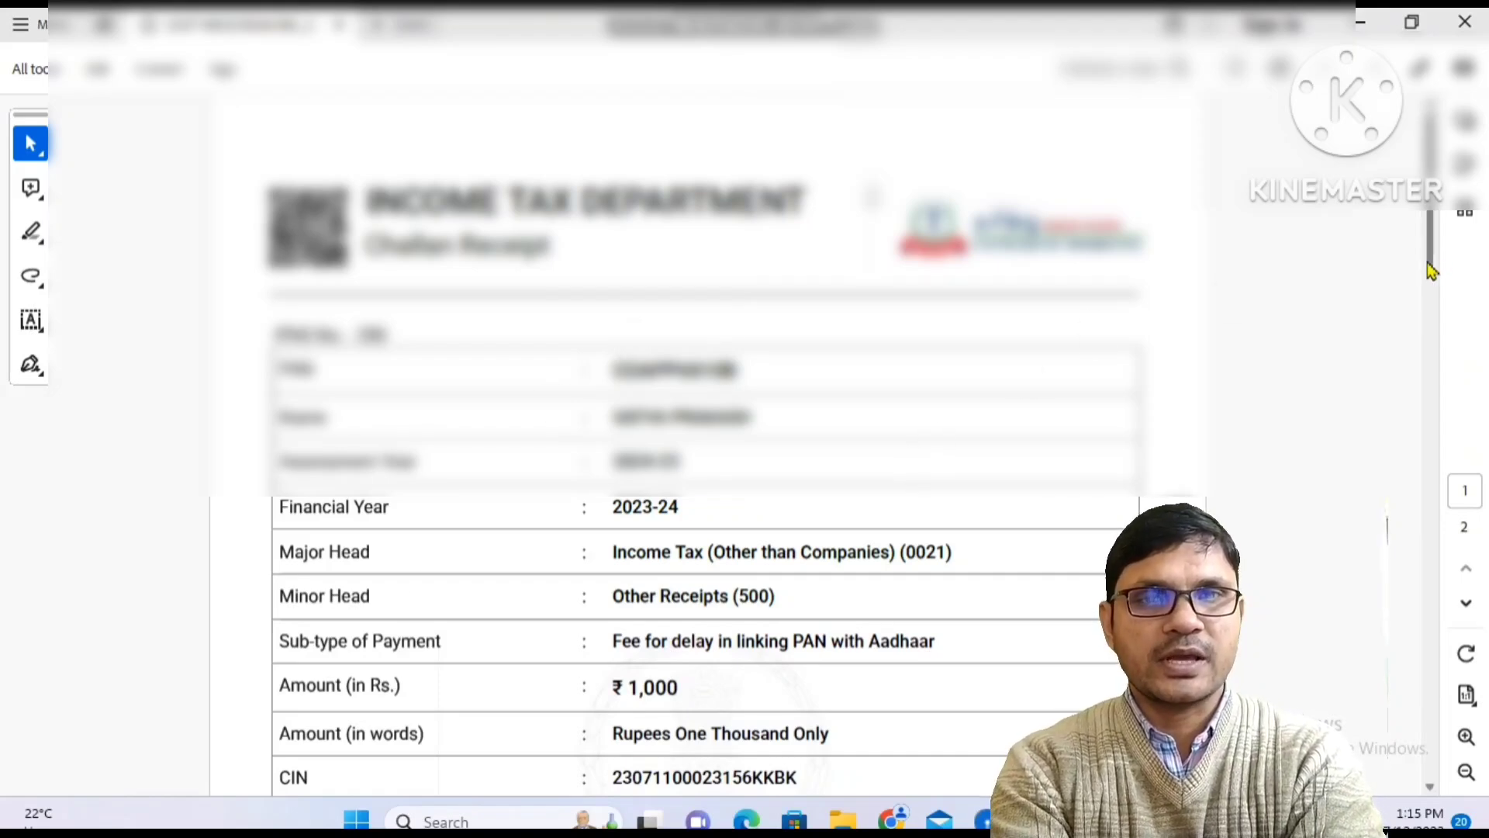
left_click_drag(1431, 271, 1431, 376)
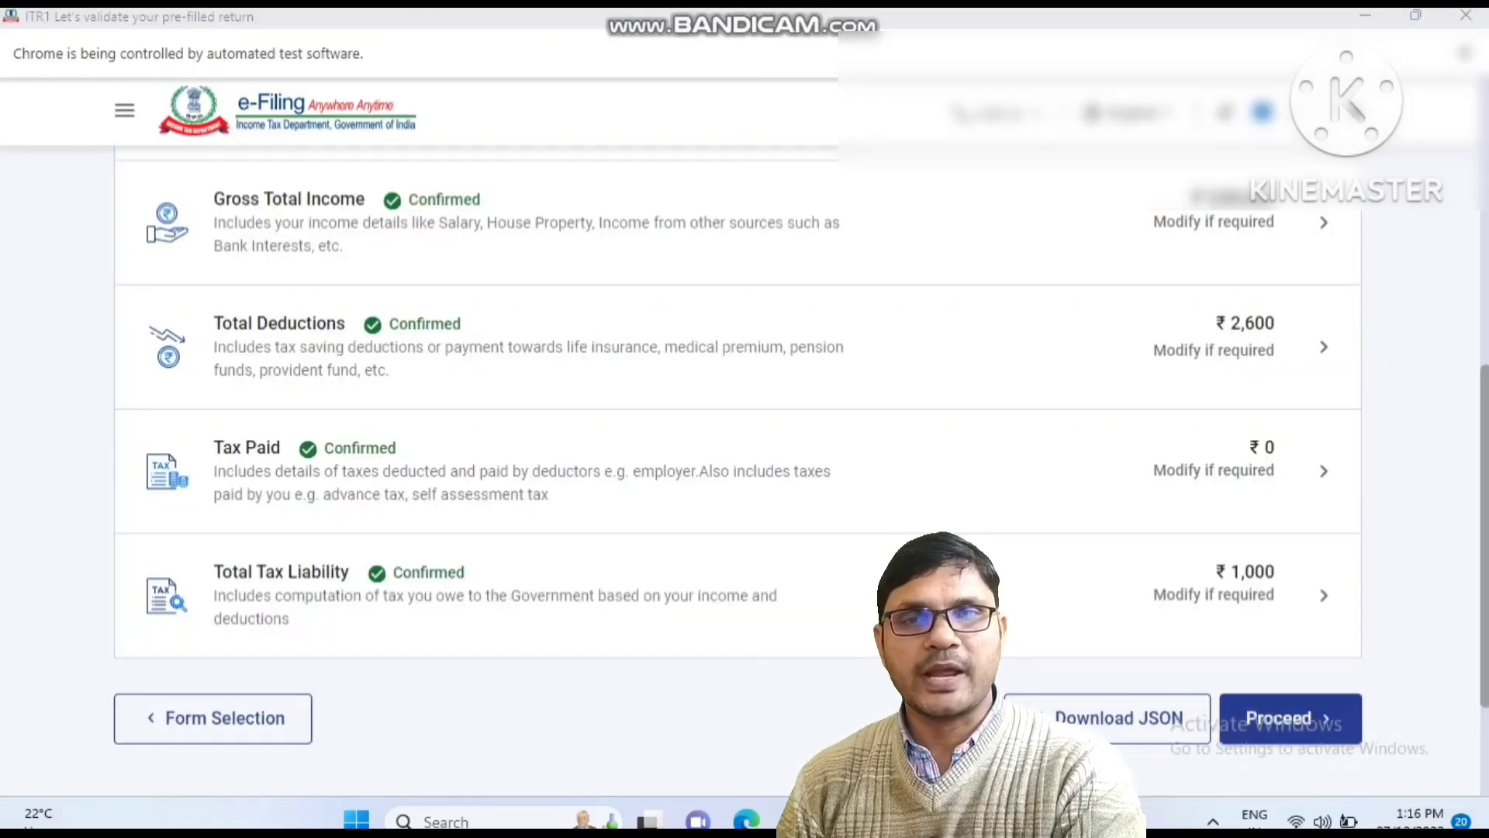
Reopen the Tax Paid section and start a new entry under Advance tax and Self-Assessment tax payments
left_click(407, 466)
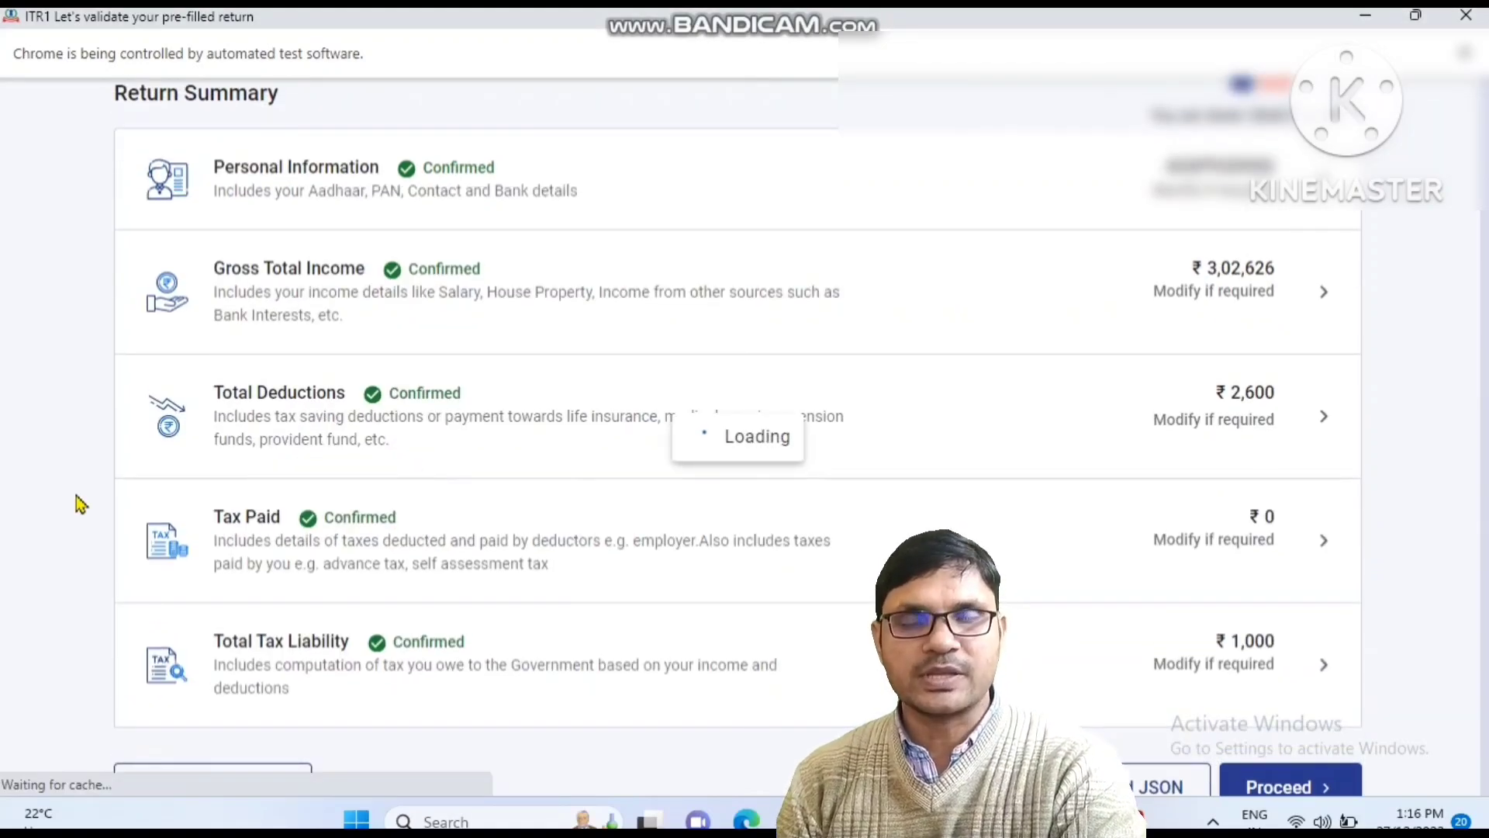
left_click(75, 495)
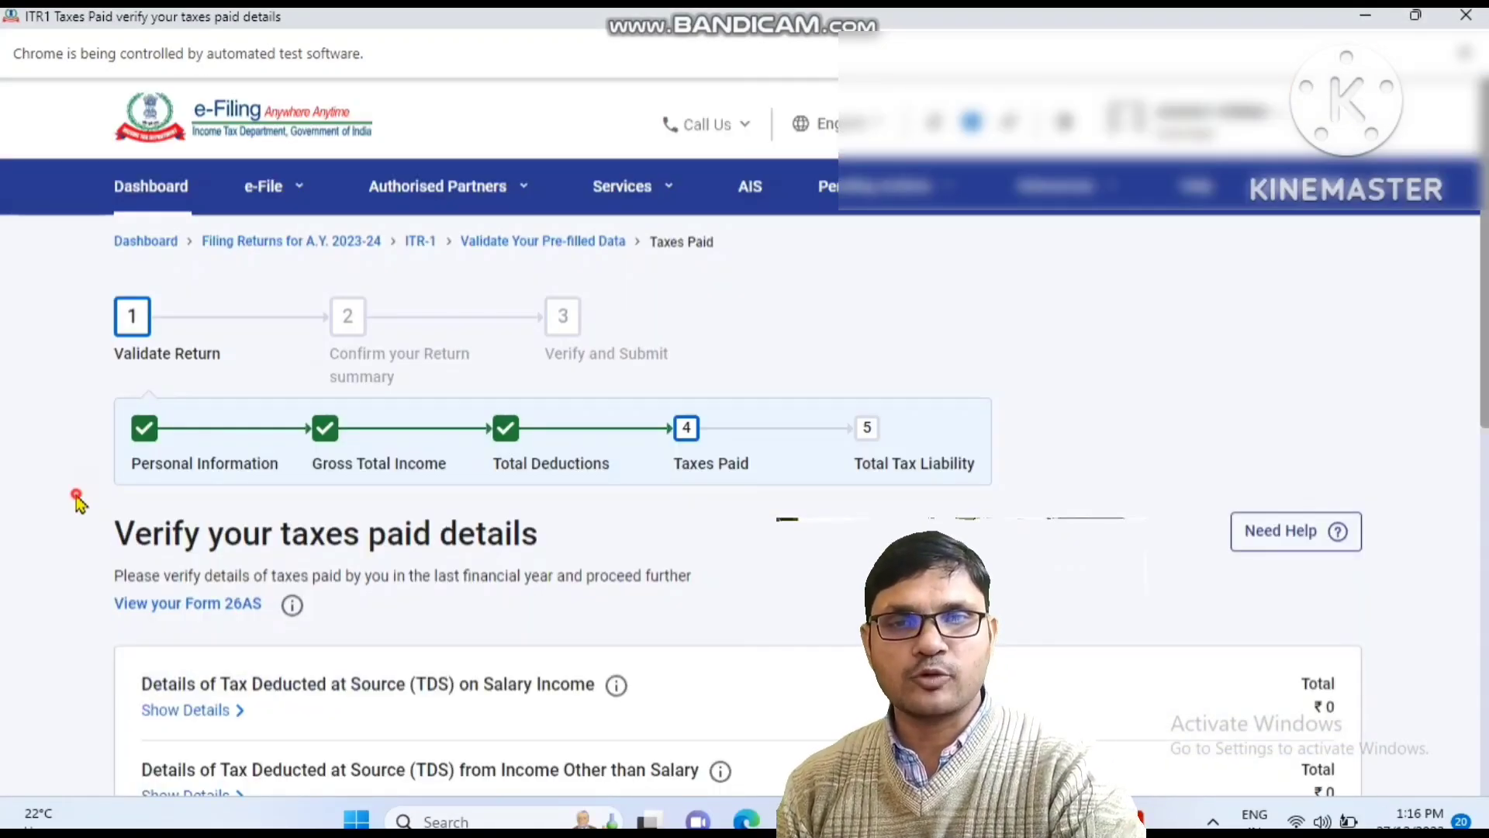
scroll(78, 502, "down", 6)
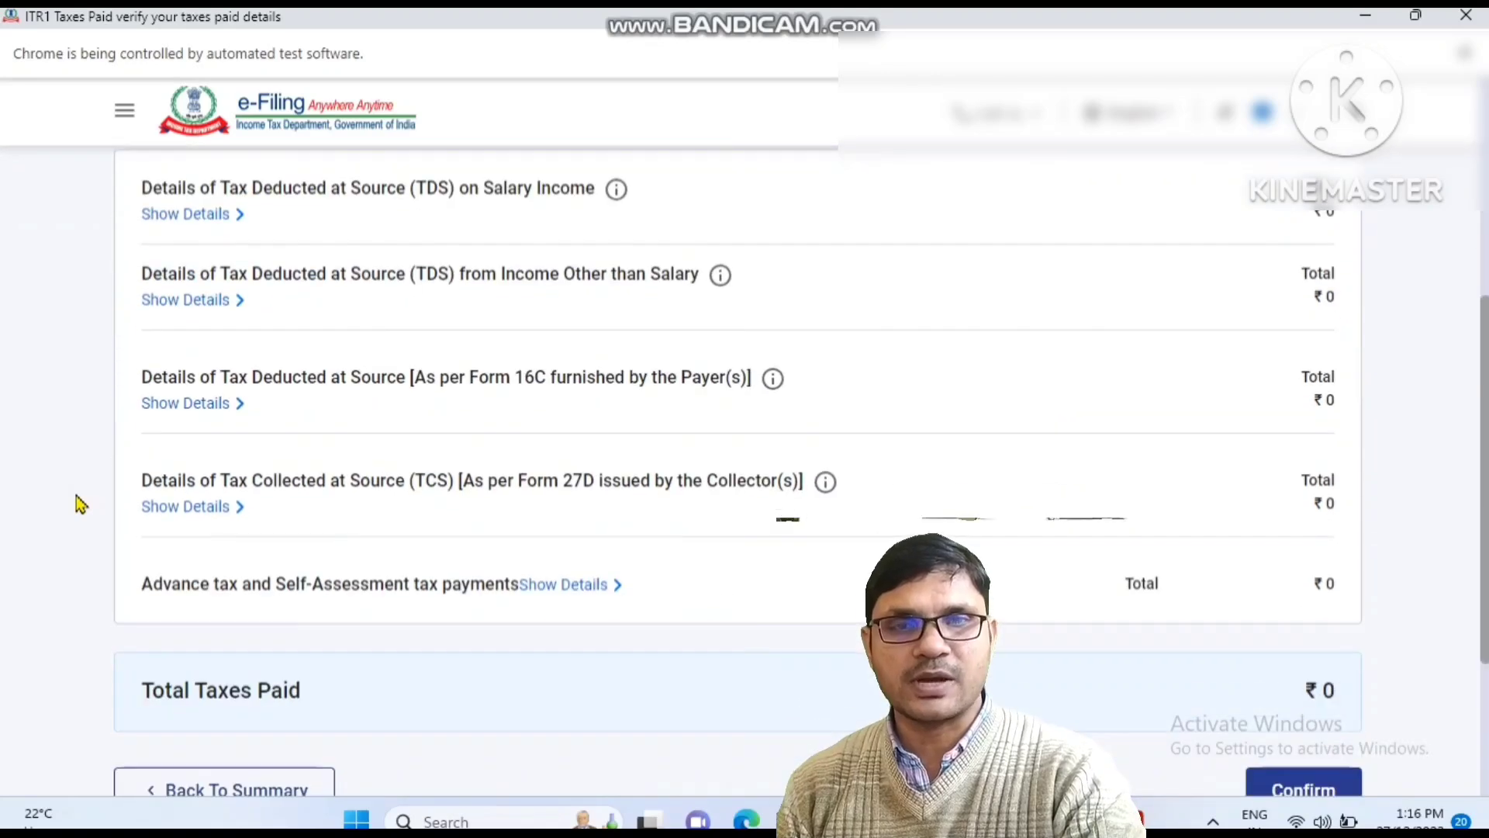
scroll(78, 502, "down", 3)
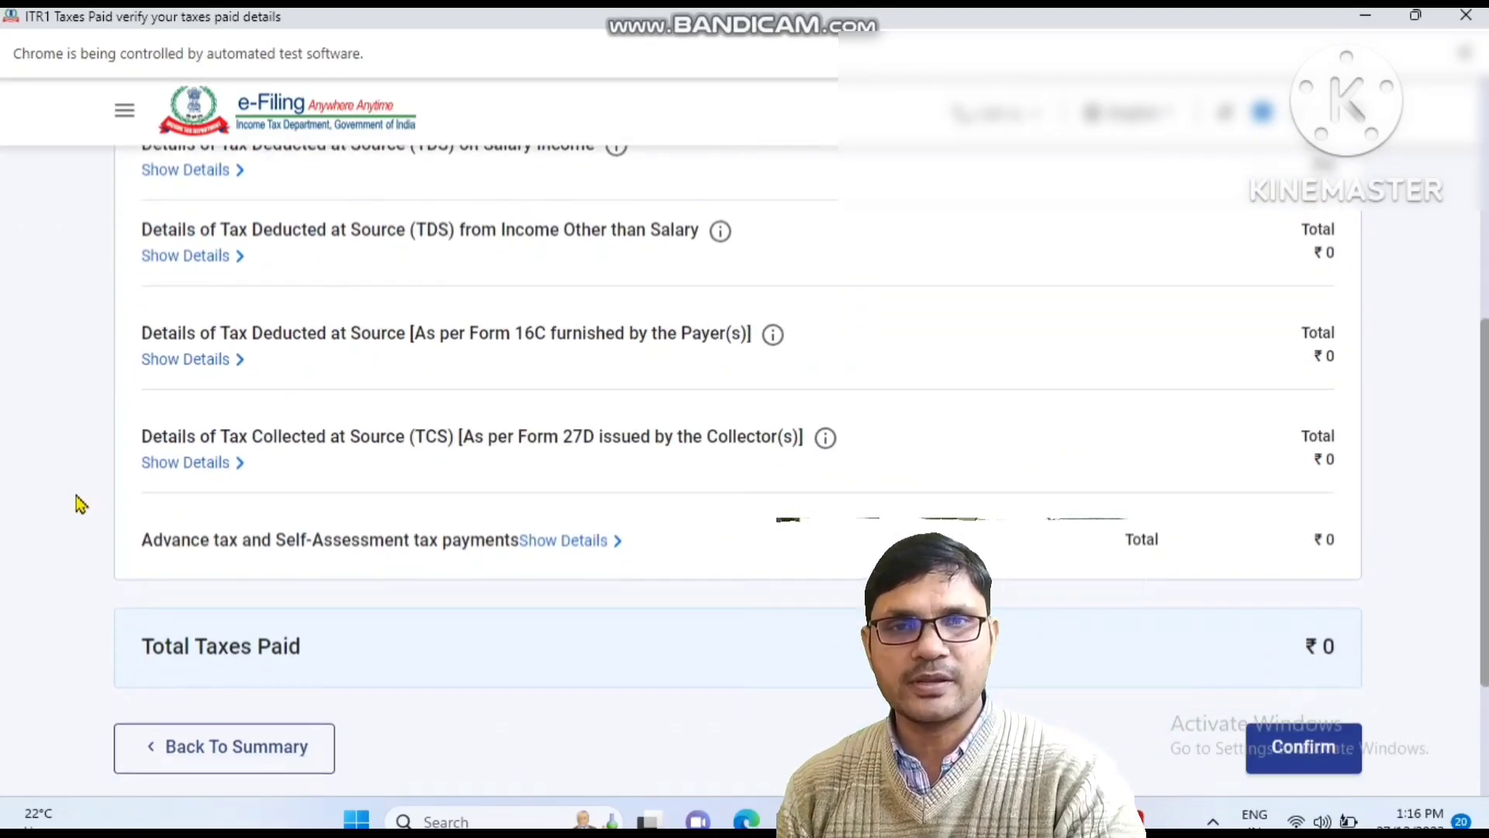
scroll(78, 502, "up", 1)
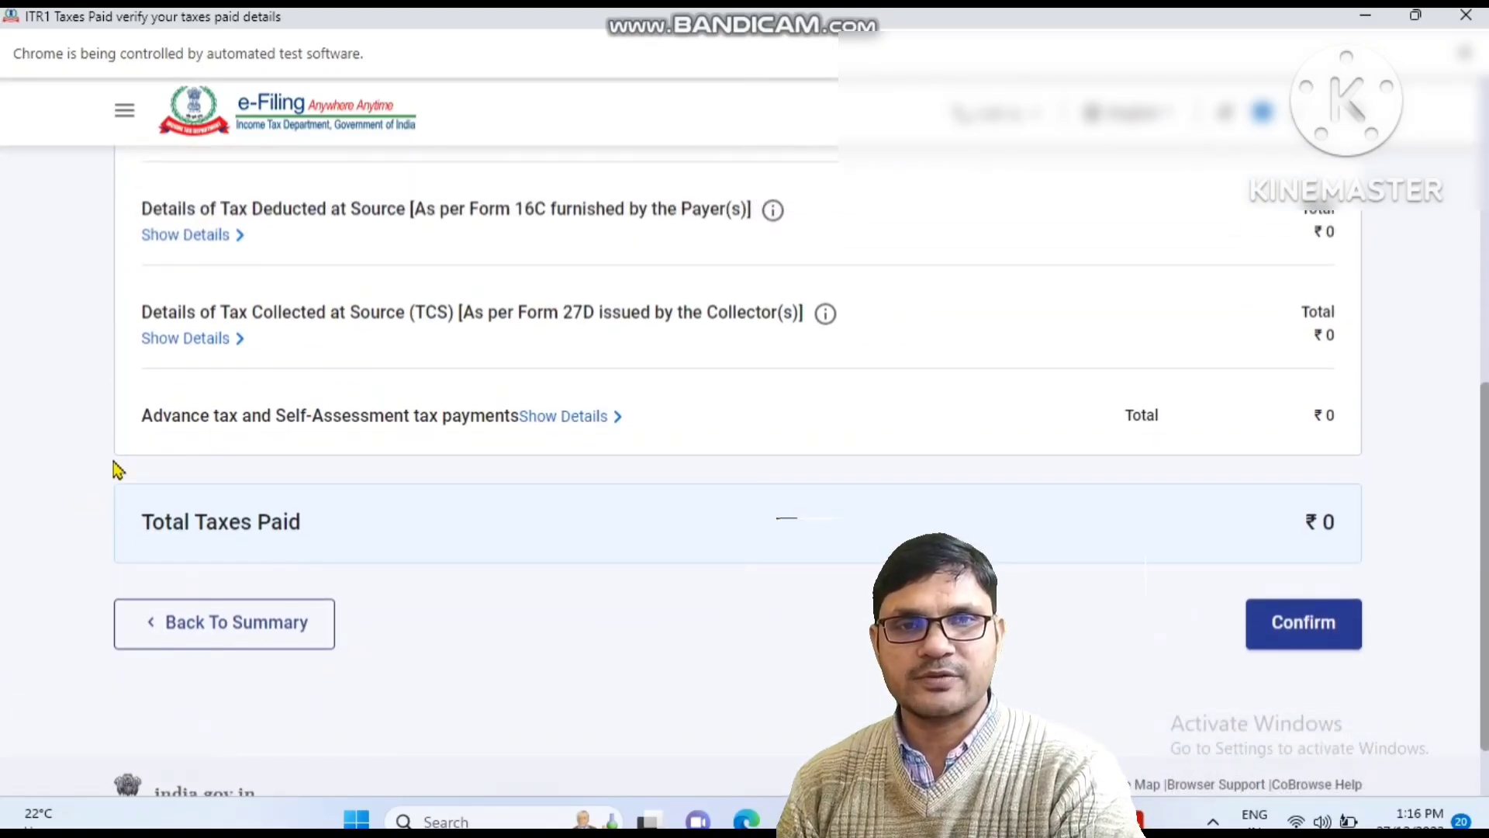
left_click(555, 418)
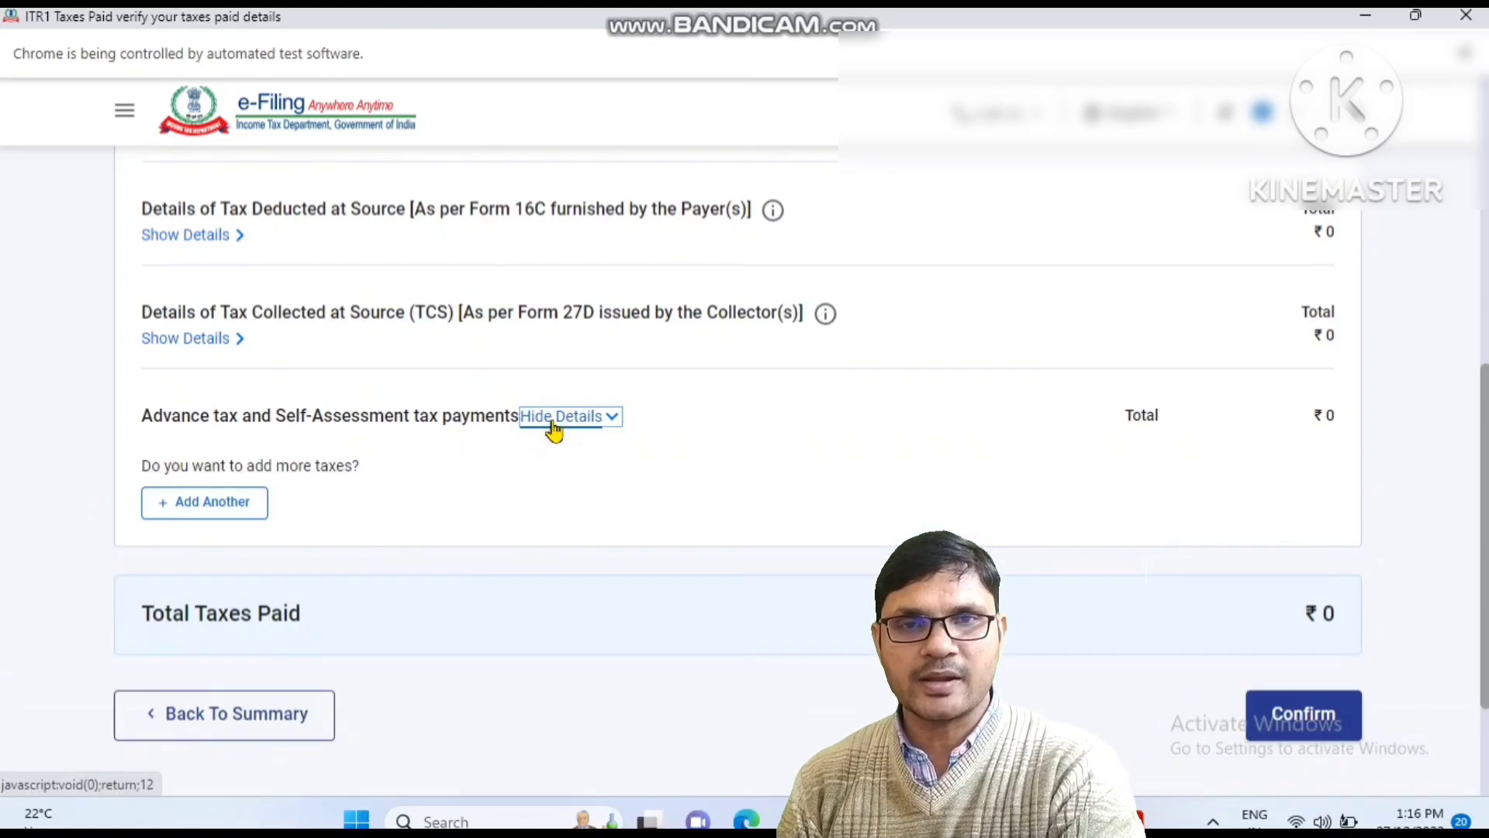
left_click(209, 511)
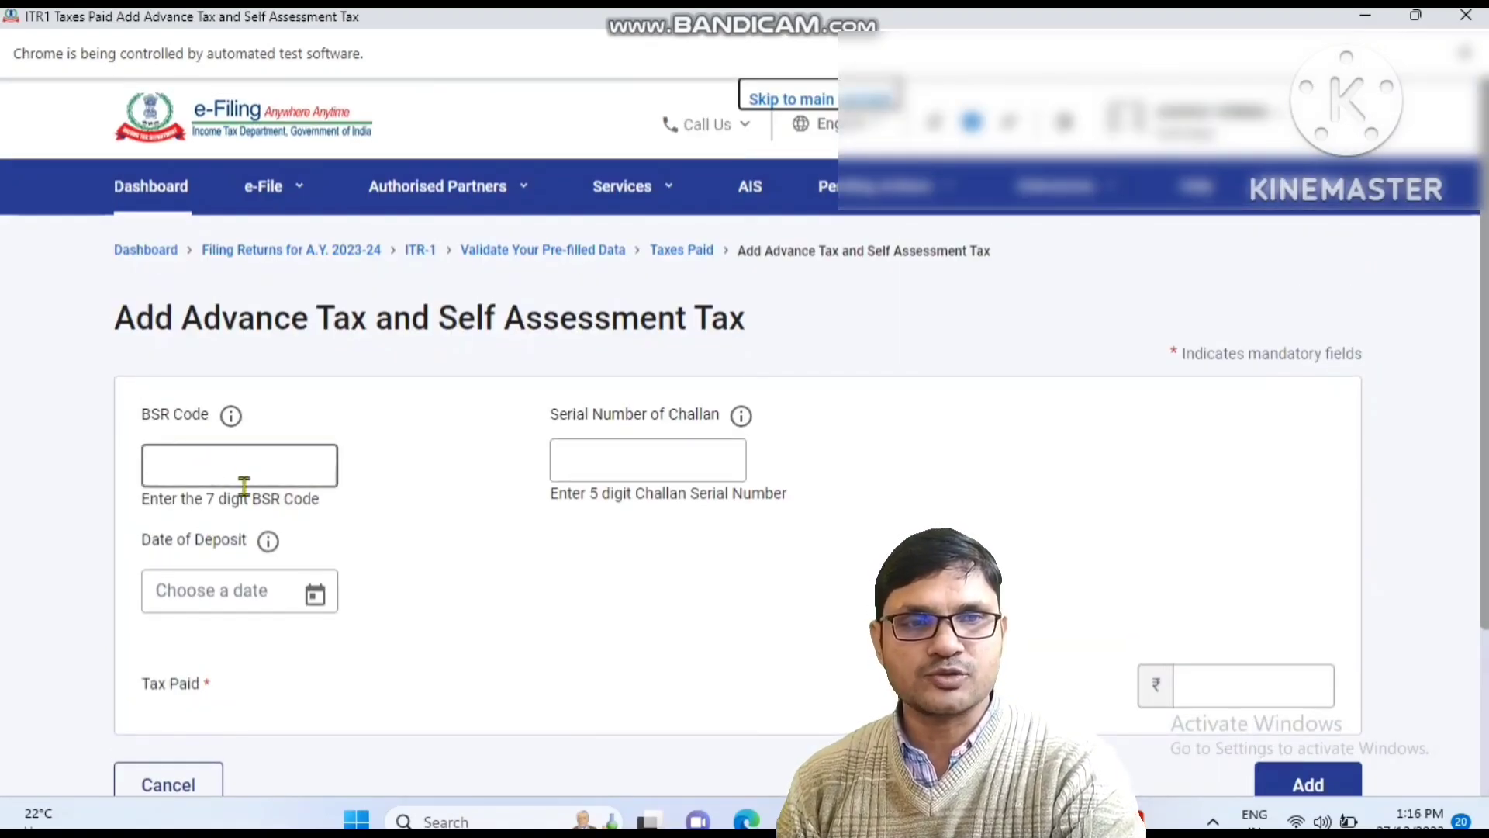
Using the challan receipt, fill in the BSR code, challan serial number, deposit date 11-Jul-2023 and tax paid 1,000, and add the payment
left_click(1140, 817)
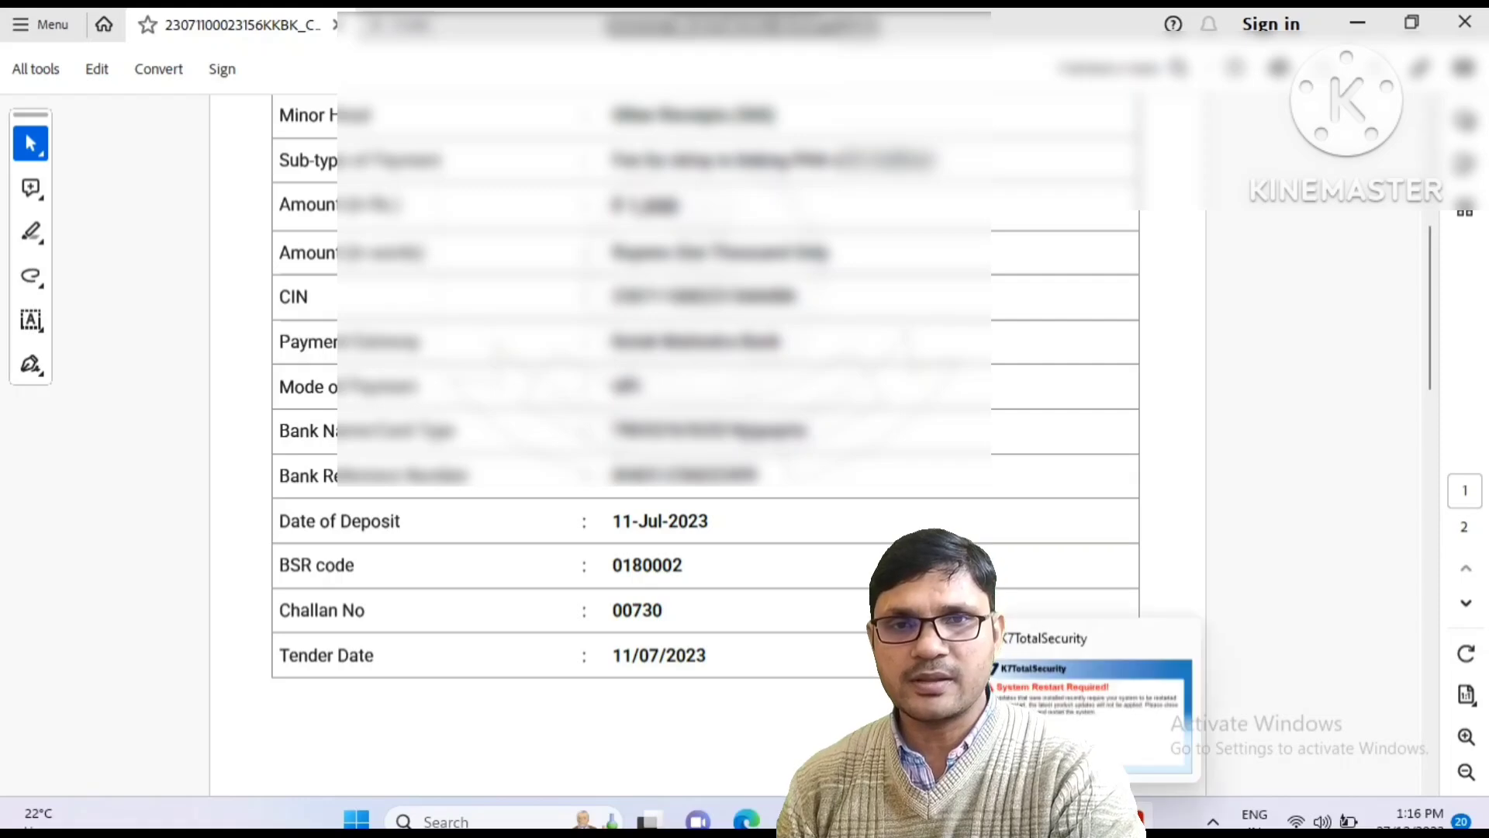
left_click(986, 819)
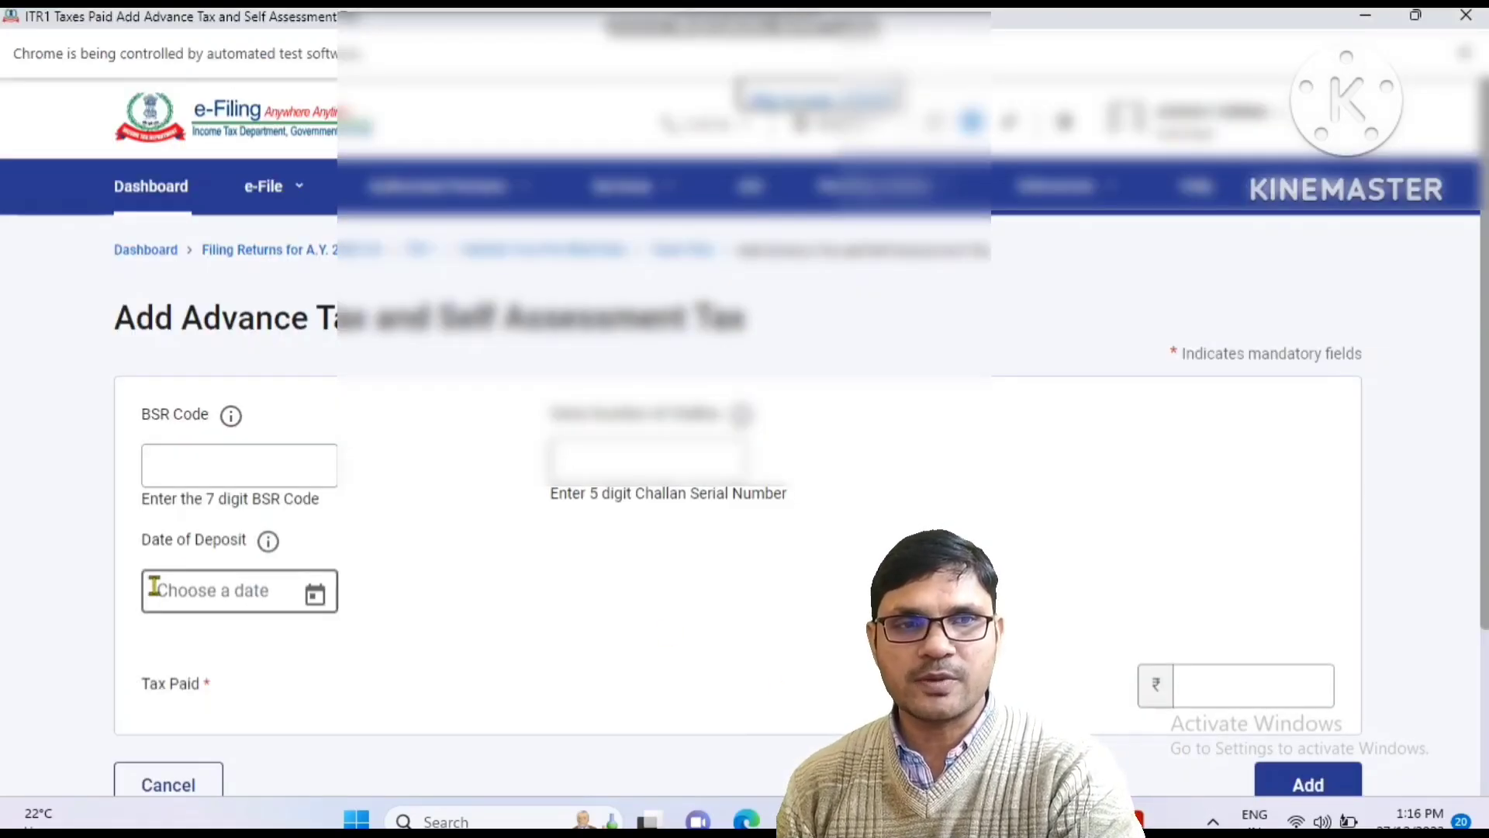
left_click(1280, 684)
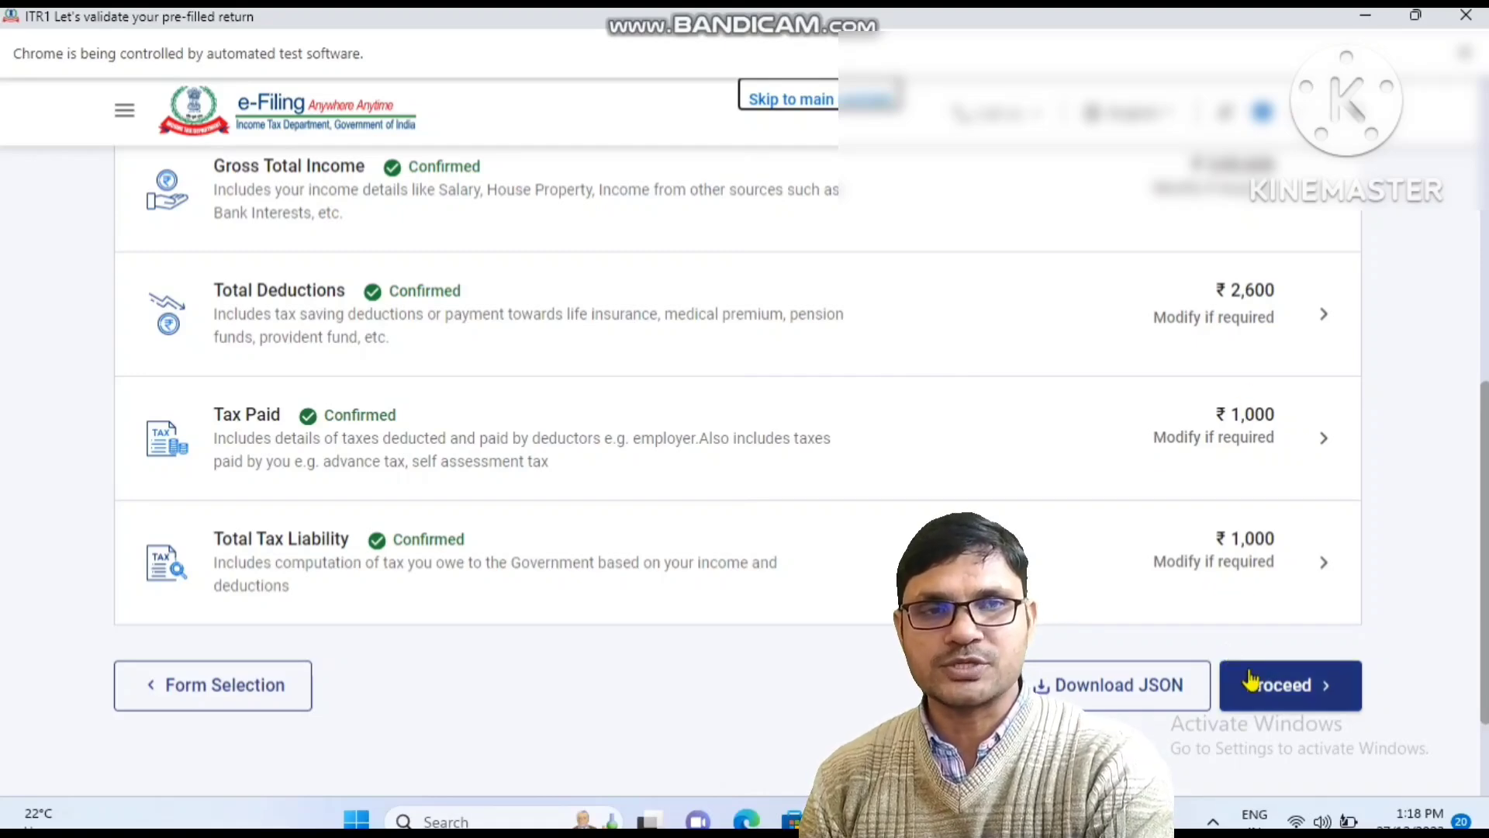
Proceed from the confirmed return summary to the tax summary and continue to the return preview
left_click(1251, 681)
scroll(1260, 695, "down", 6)
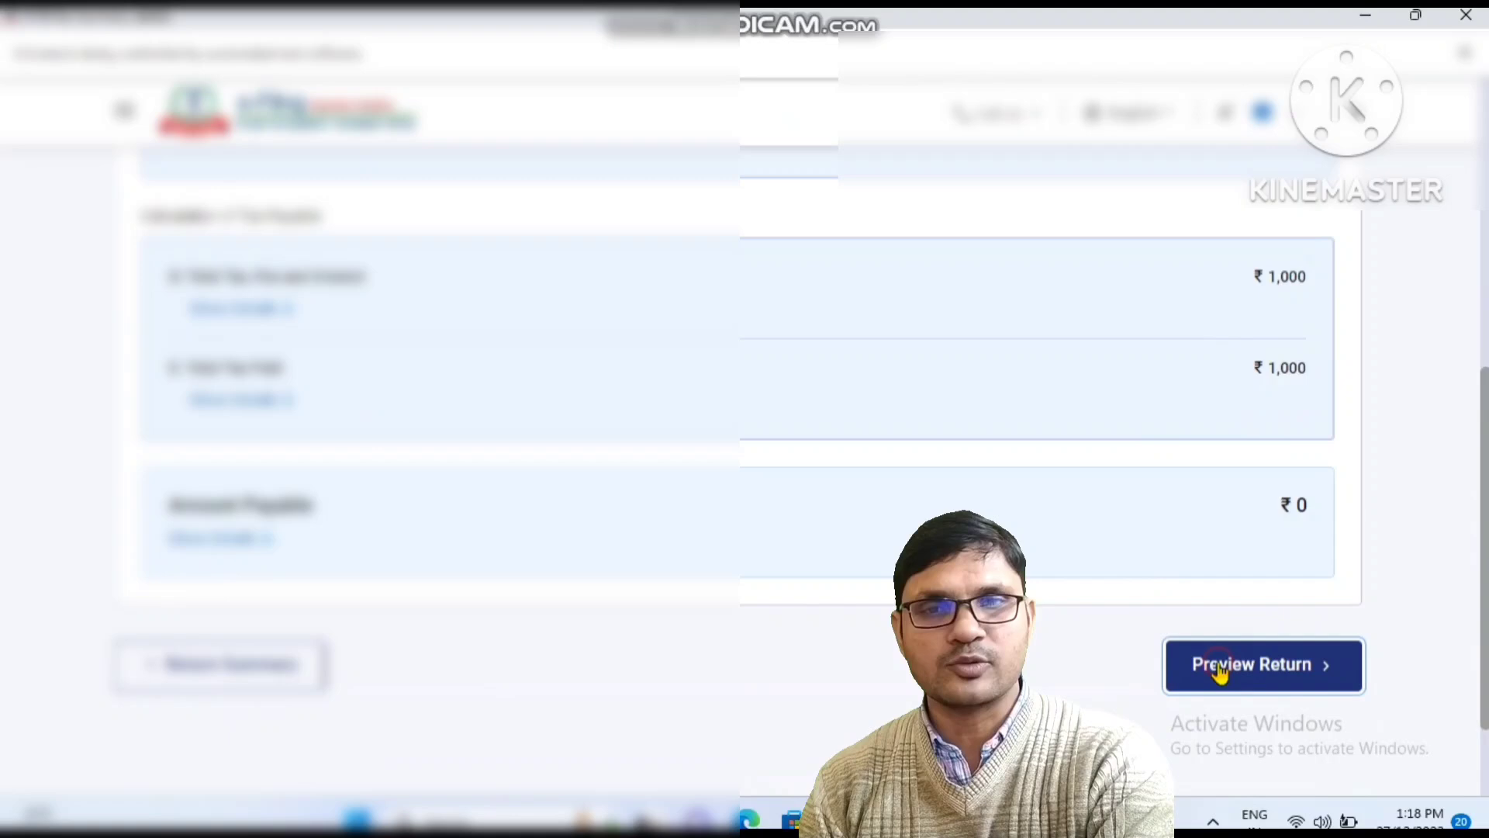
left_click(1222, 670)
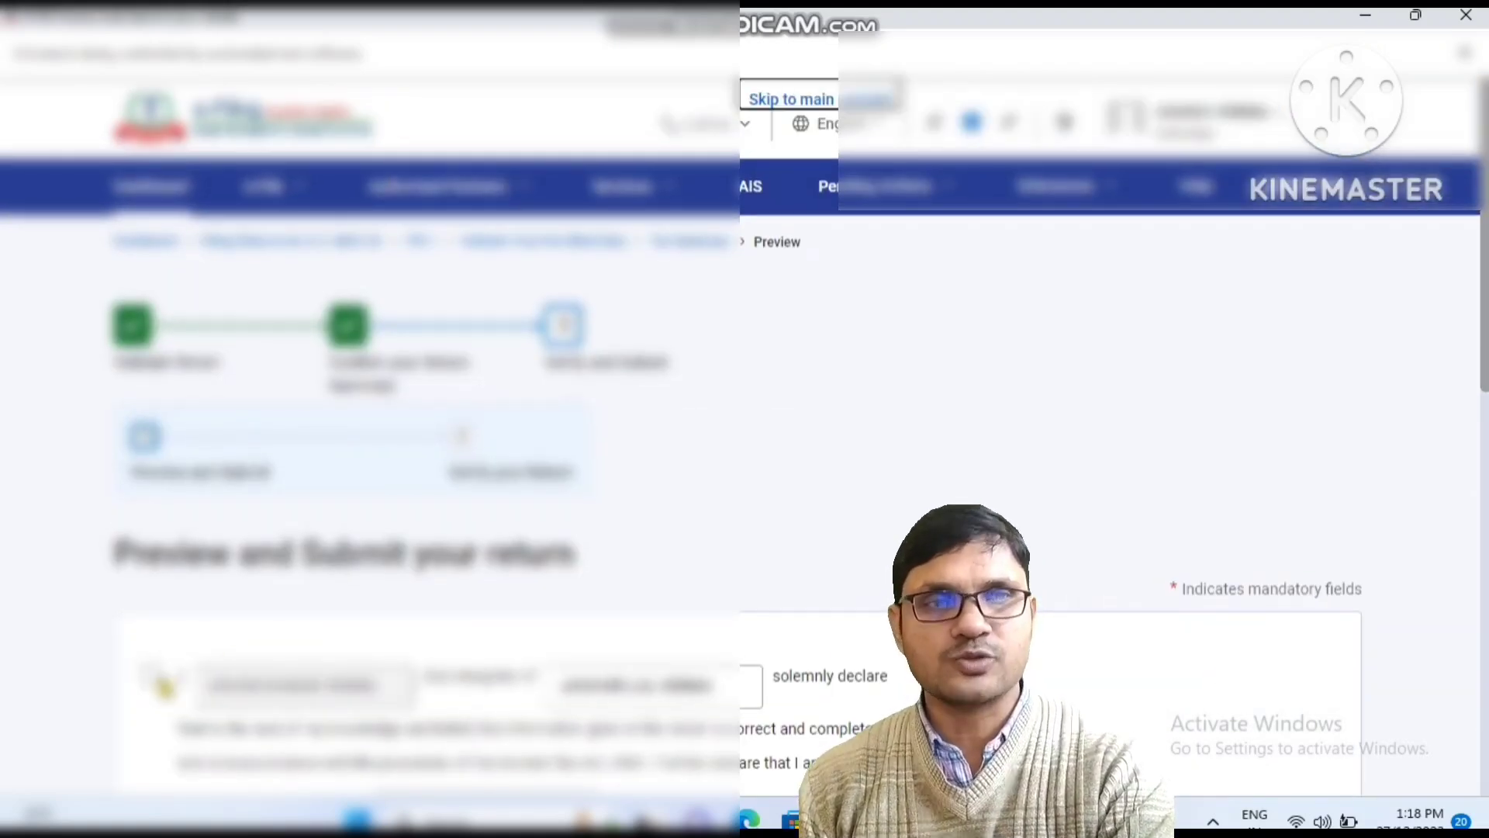
Accept the declaration on the Preview and Submit page, leave the tax return preparer fields empty, and proceed to the preview
left_click(150, 674)
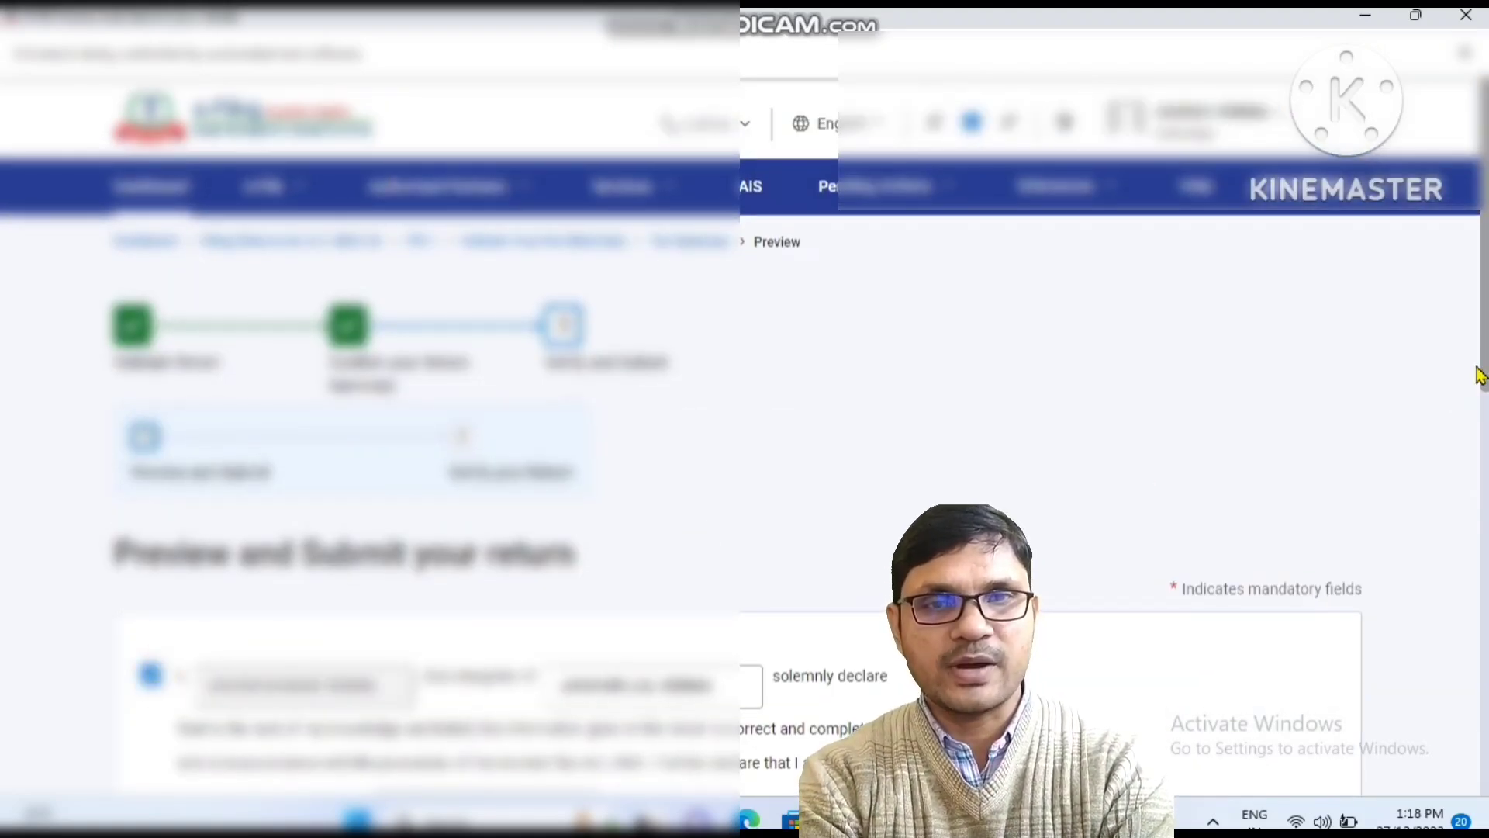
left_click_drag(1482, 368, 1482, 692)
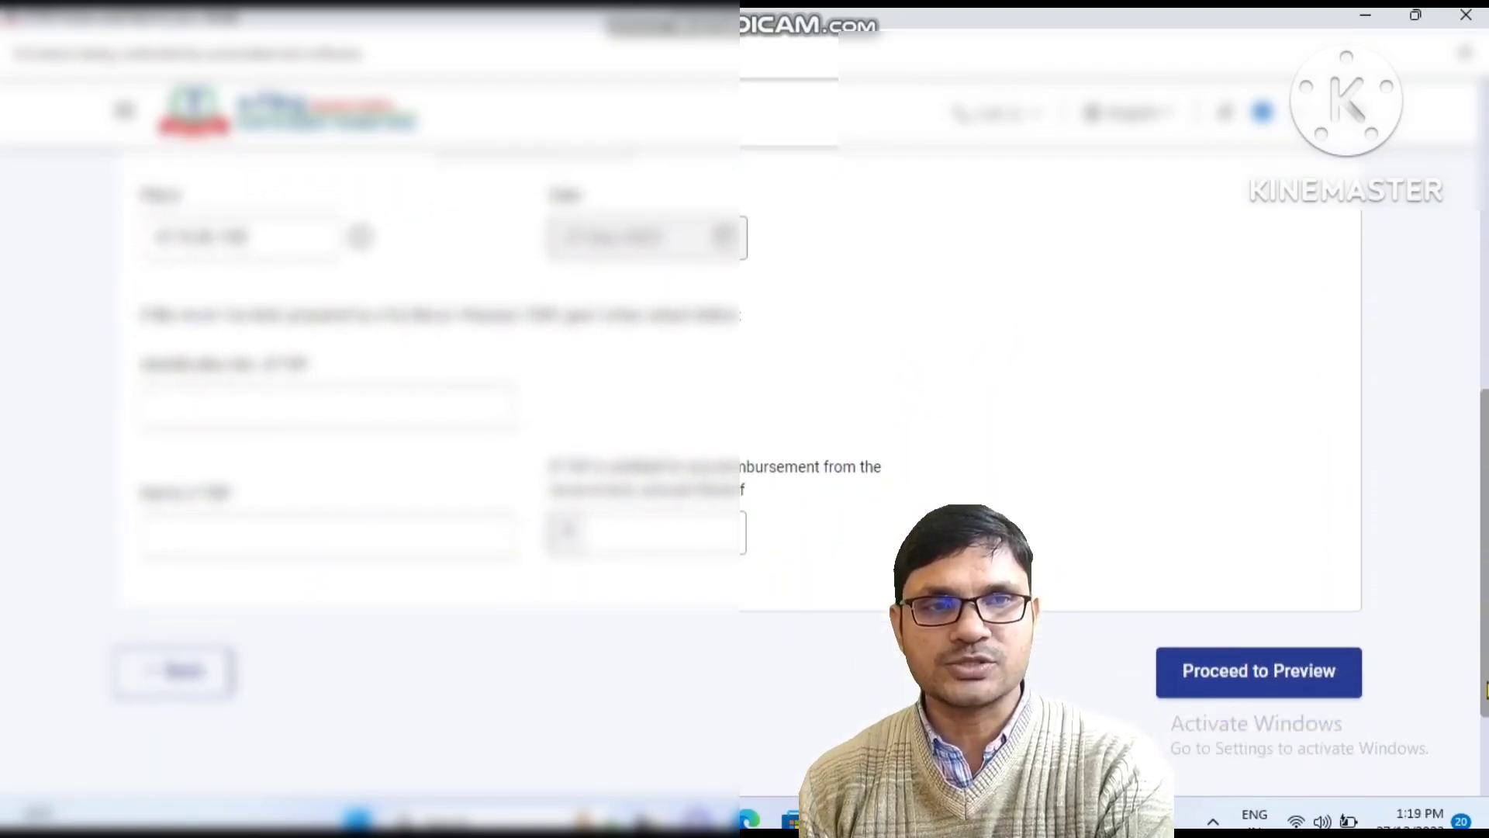
left_click(1181, 686)
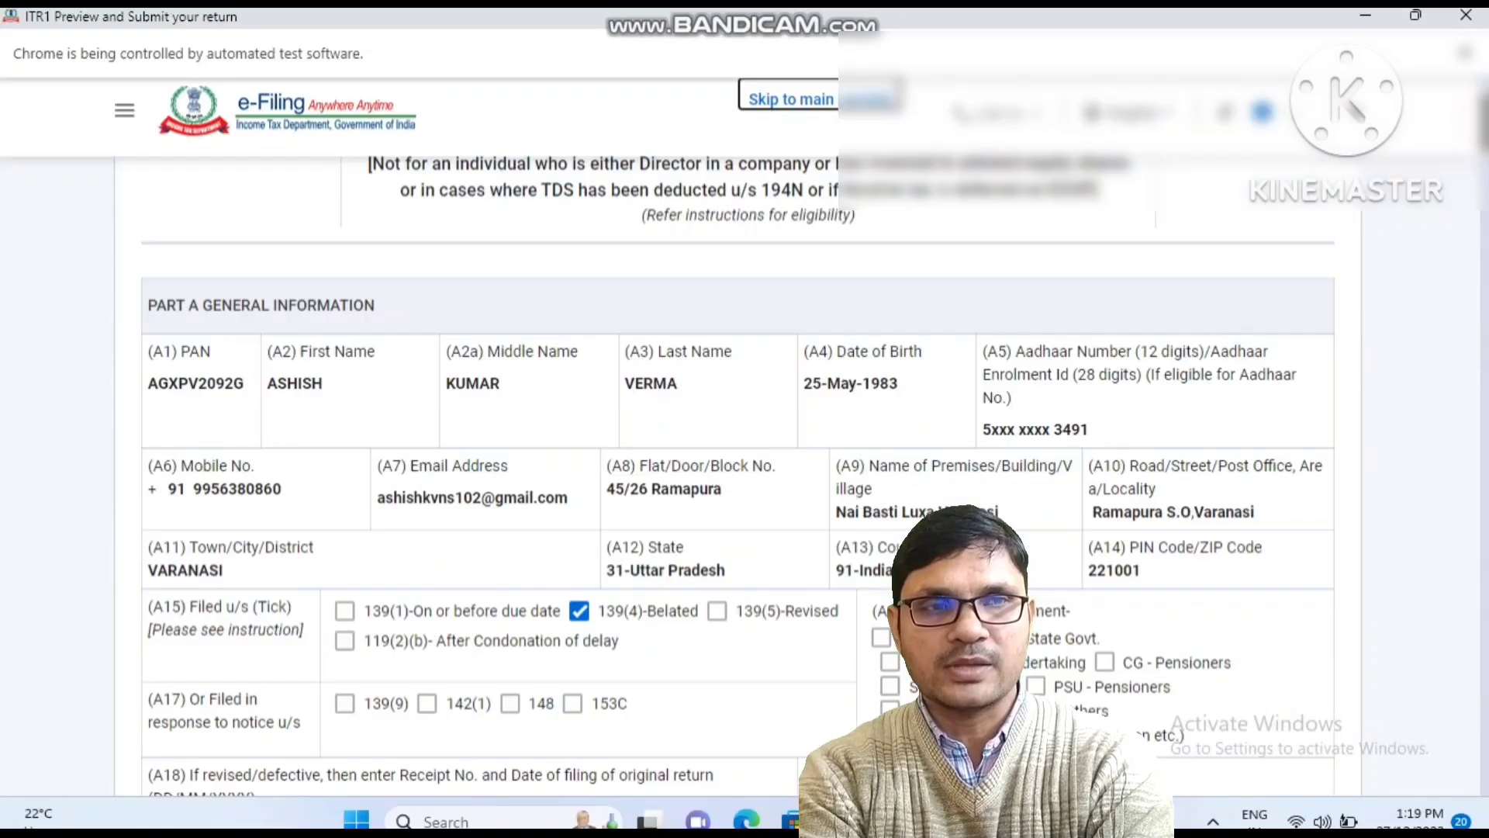
Read through the full ITR-1 preview down to the Verification section and proceed to validation
scroll(744, 465, "down", 10)
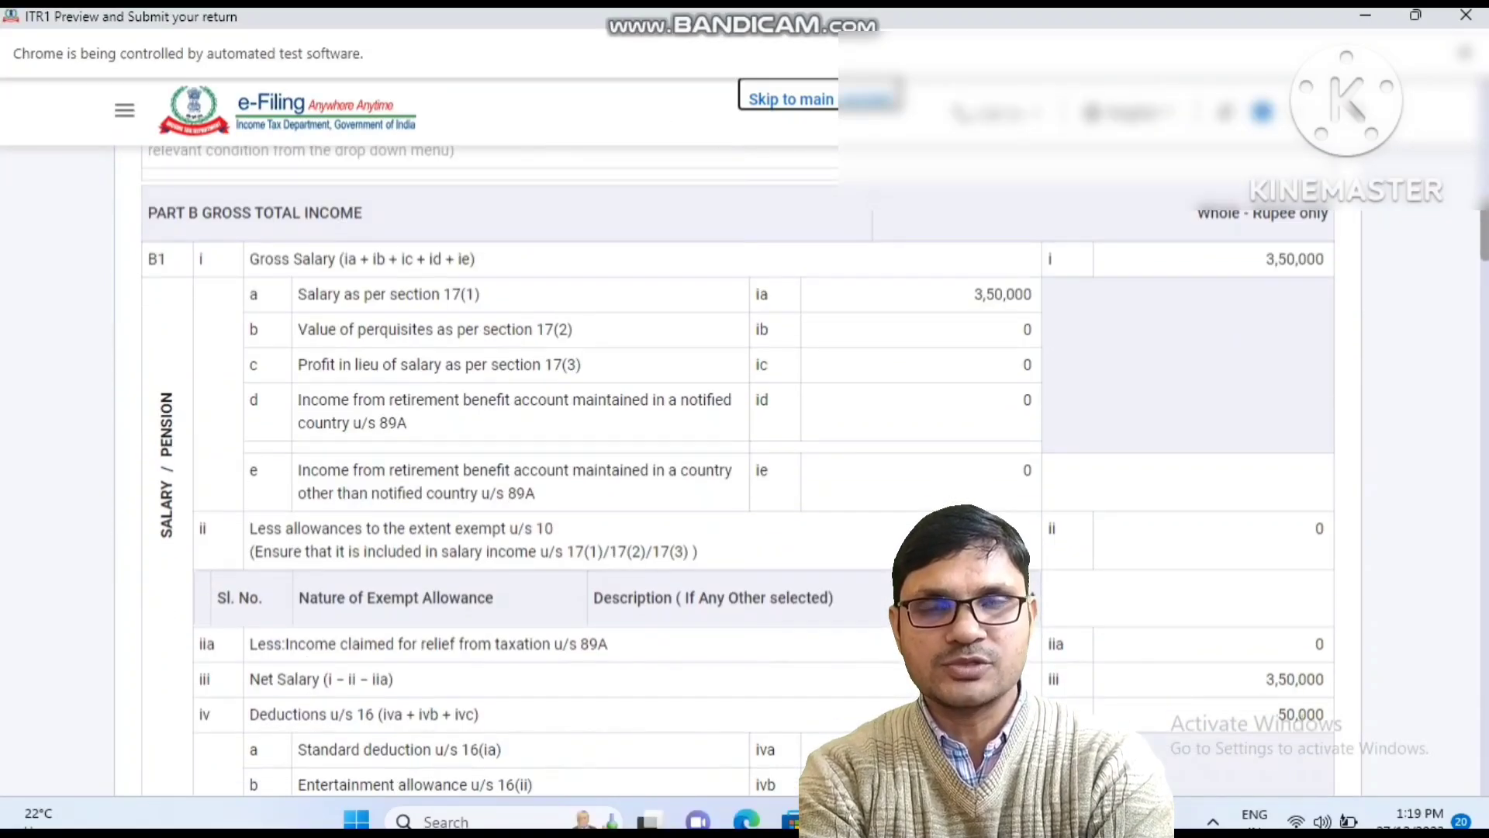
scroll(744, 465, "down", 7)
scroll(1452, 503, "down", 20)
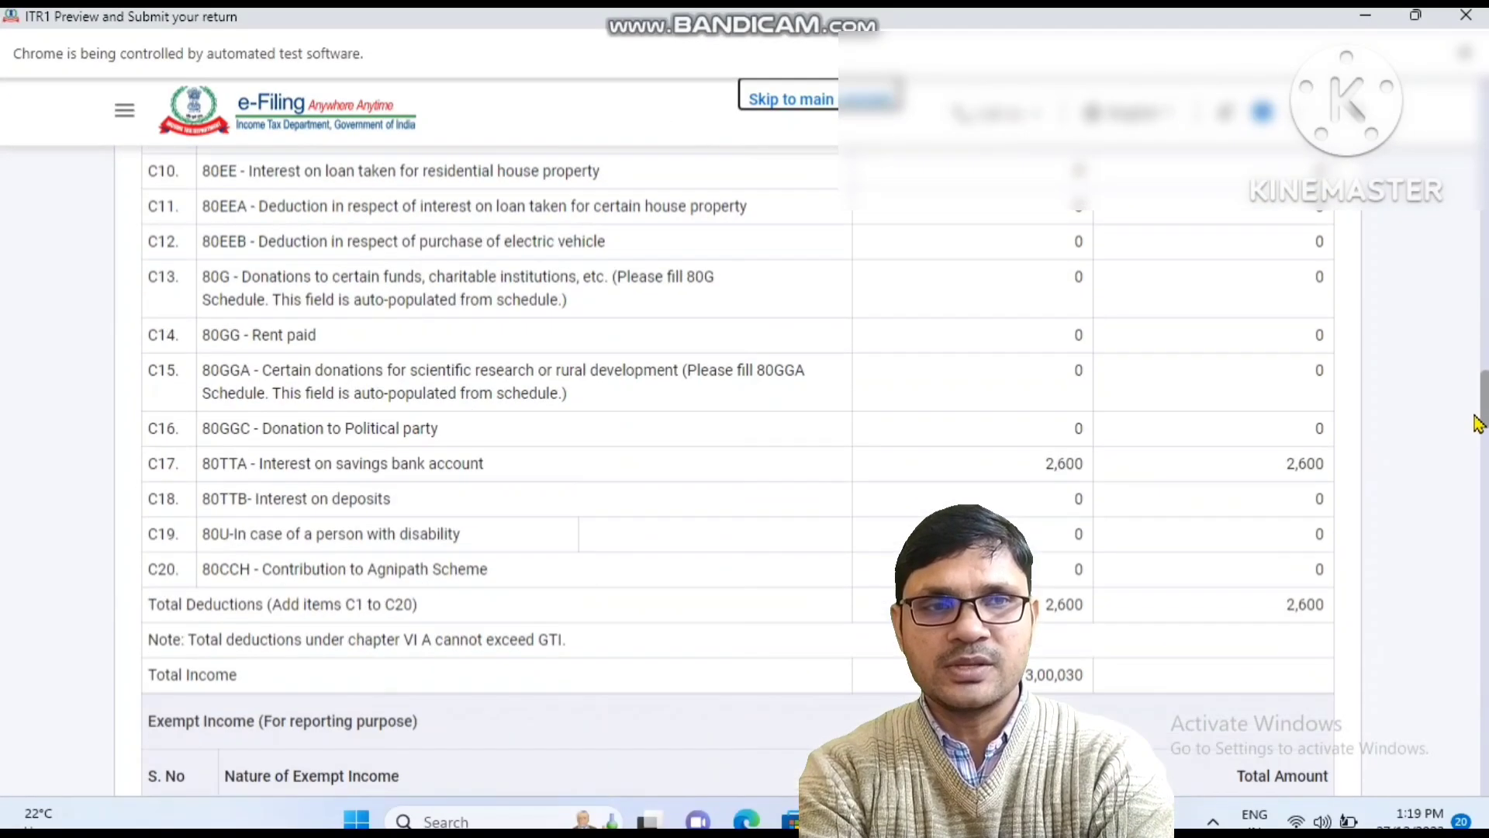
scroll(1453, 502, "down", 15)
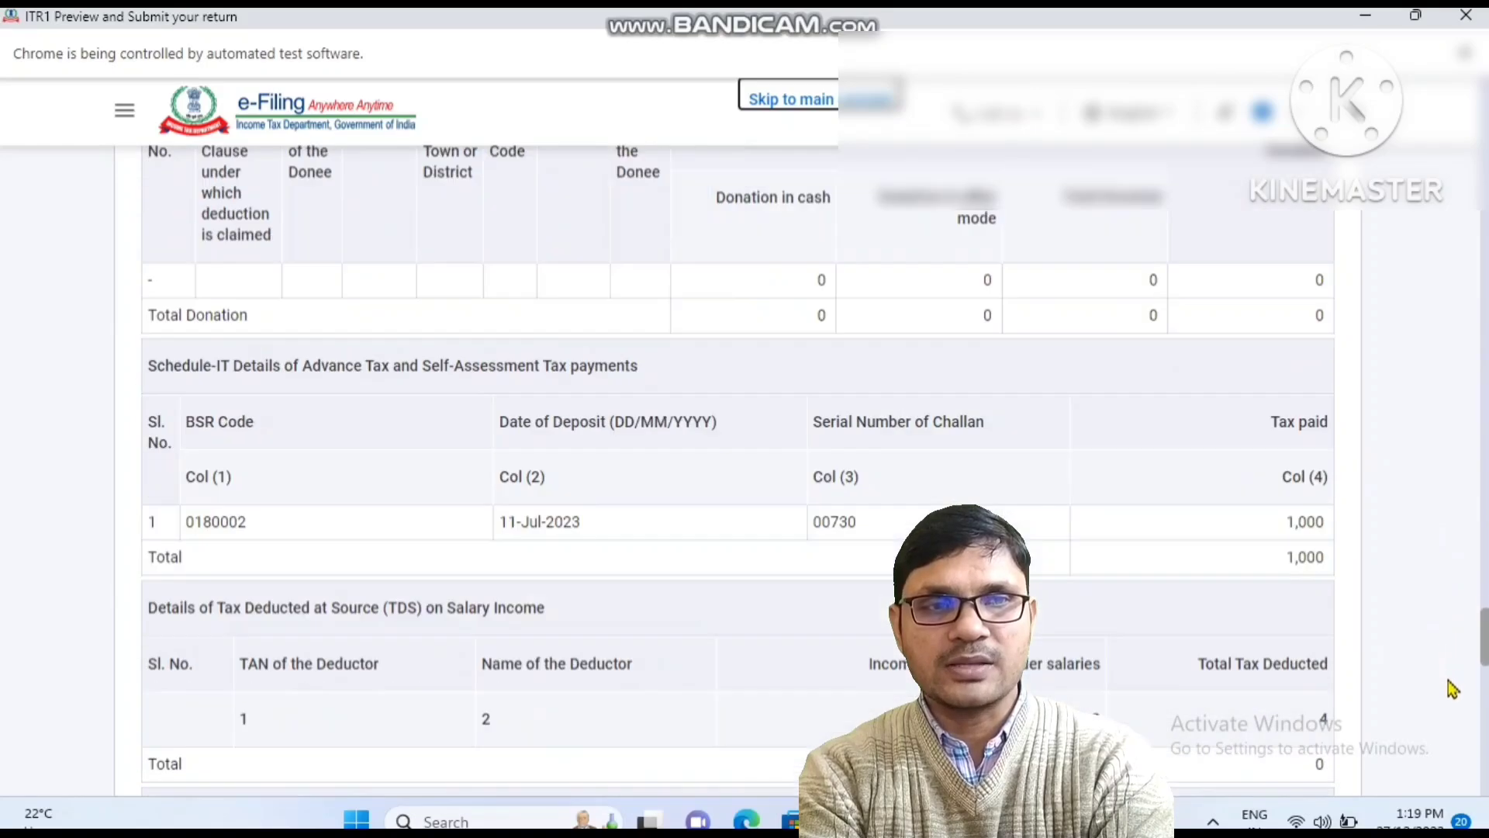
scroll(1452, 709, "down", 10)
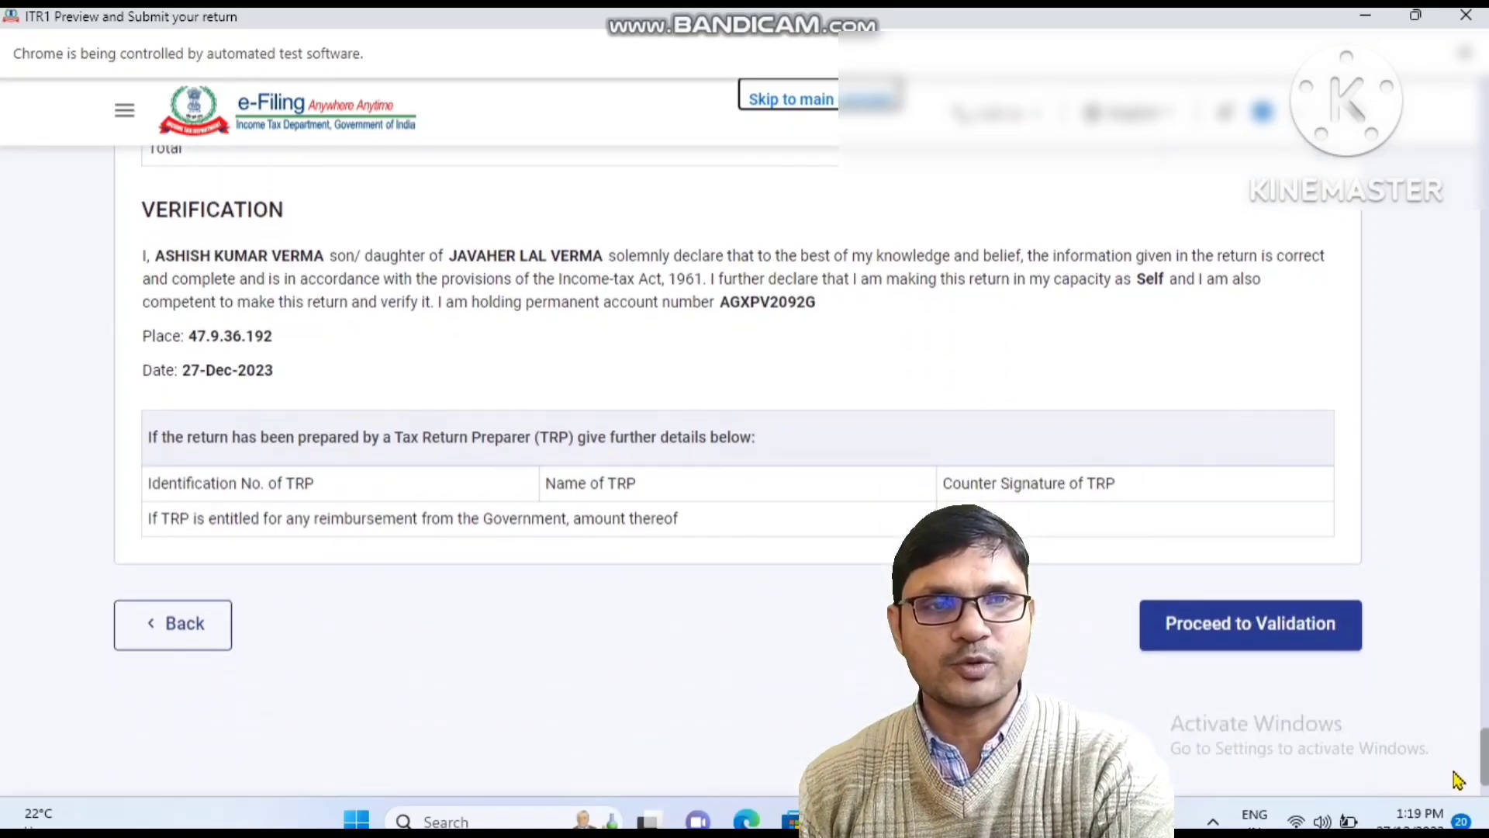
left_click(1325, 627)
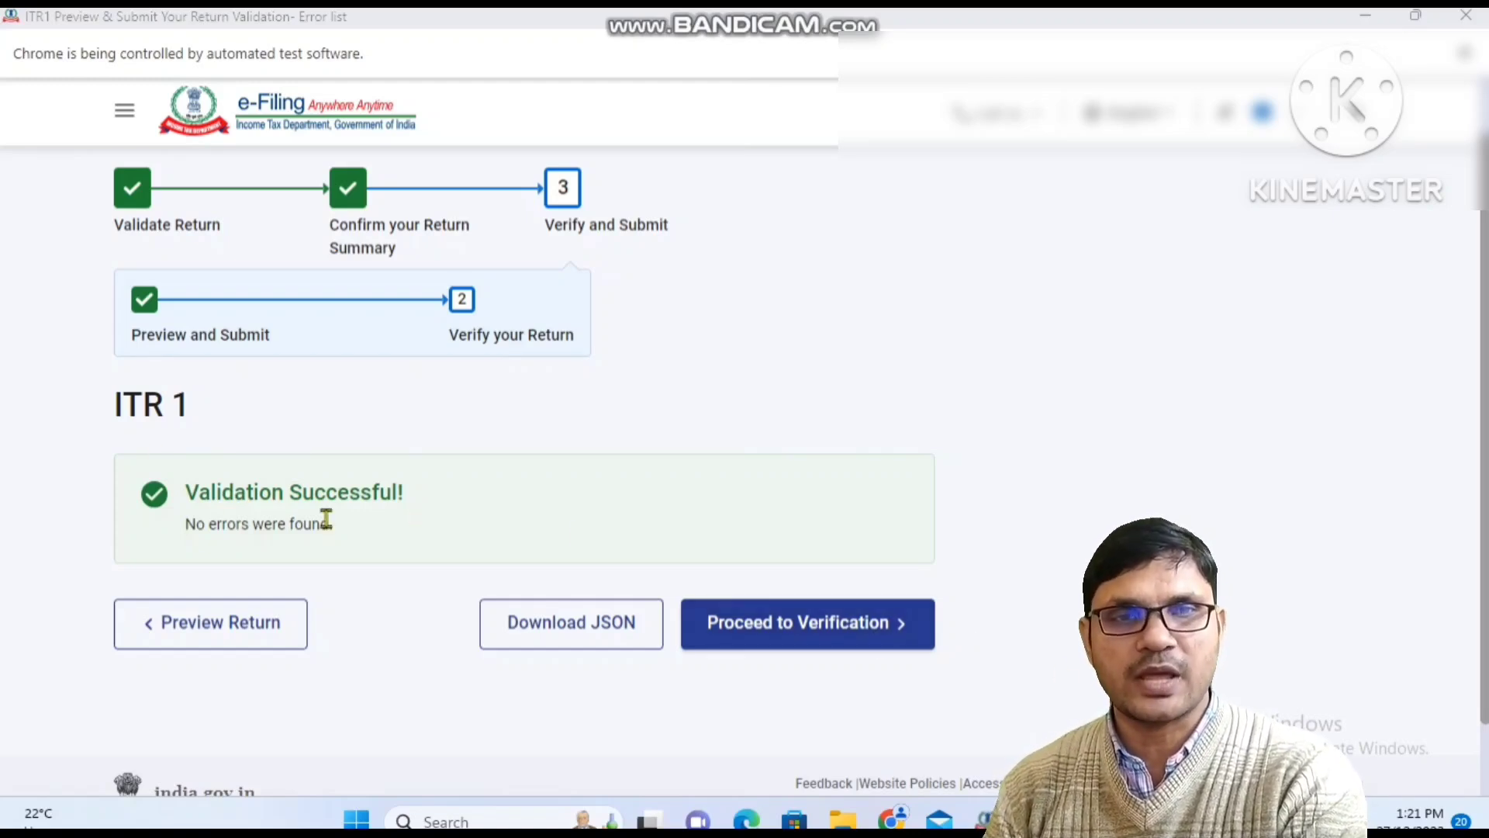
Proceed to verification, choose e-Verify Now as the verification method, and continue
left_click(779, 642)
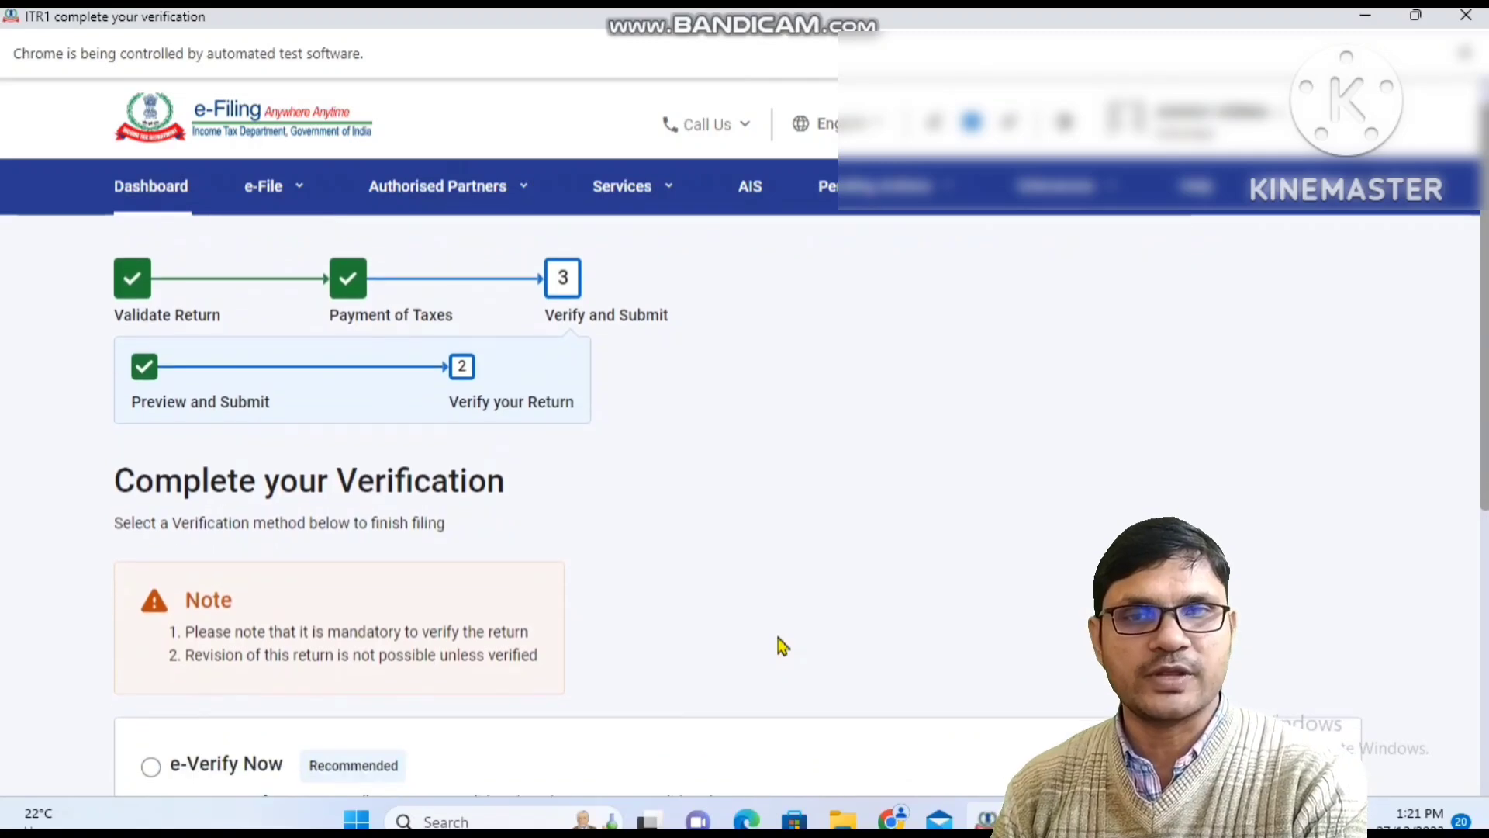
scroll(782, 645, "down", 4)
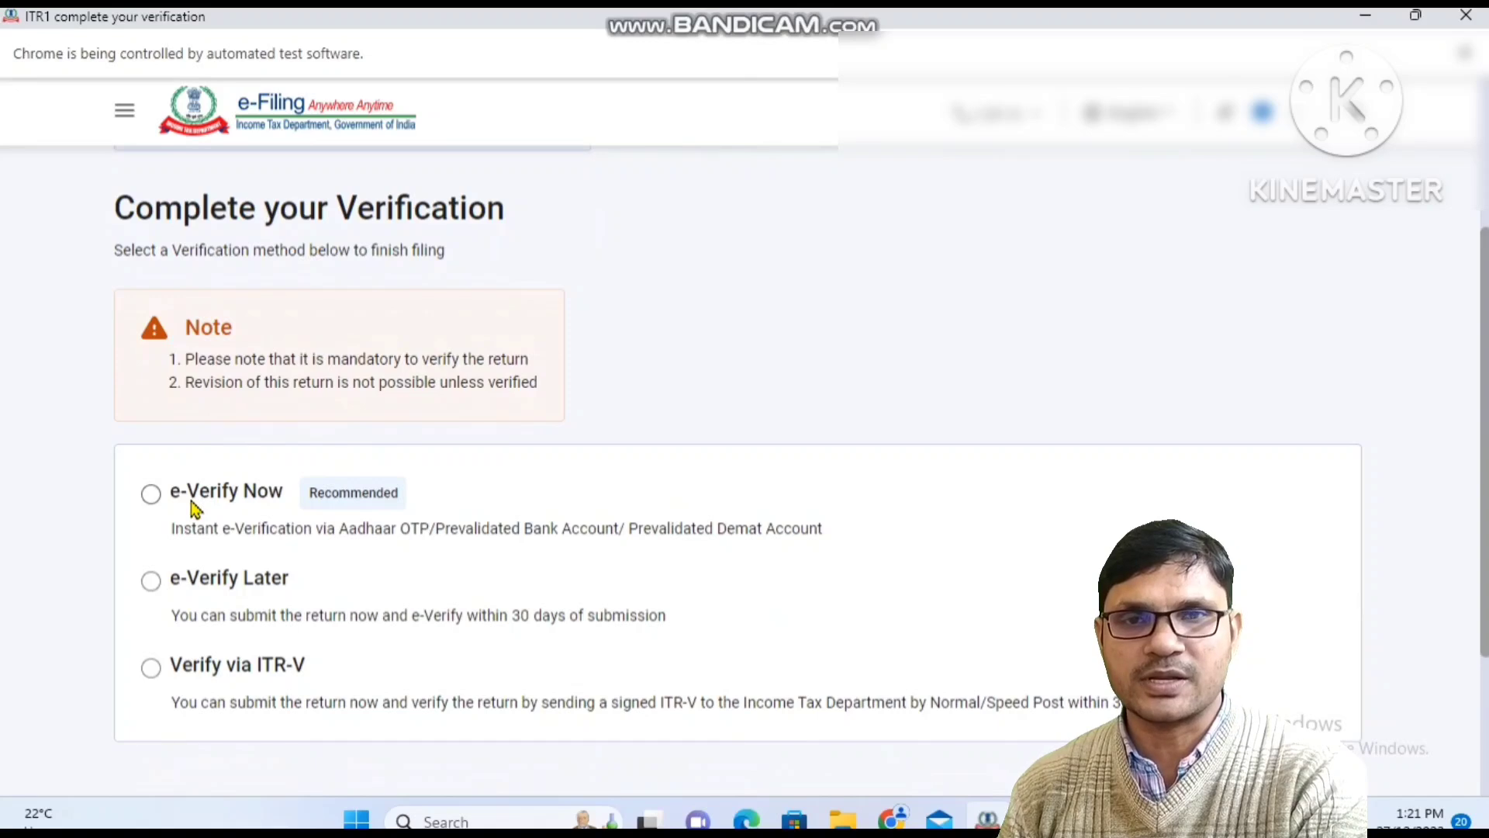
left_click(155, 494)
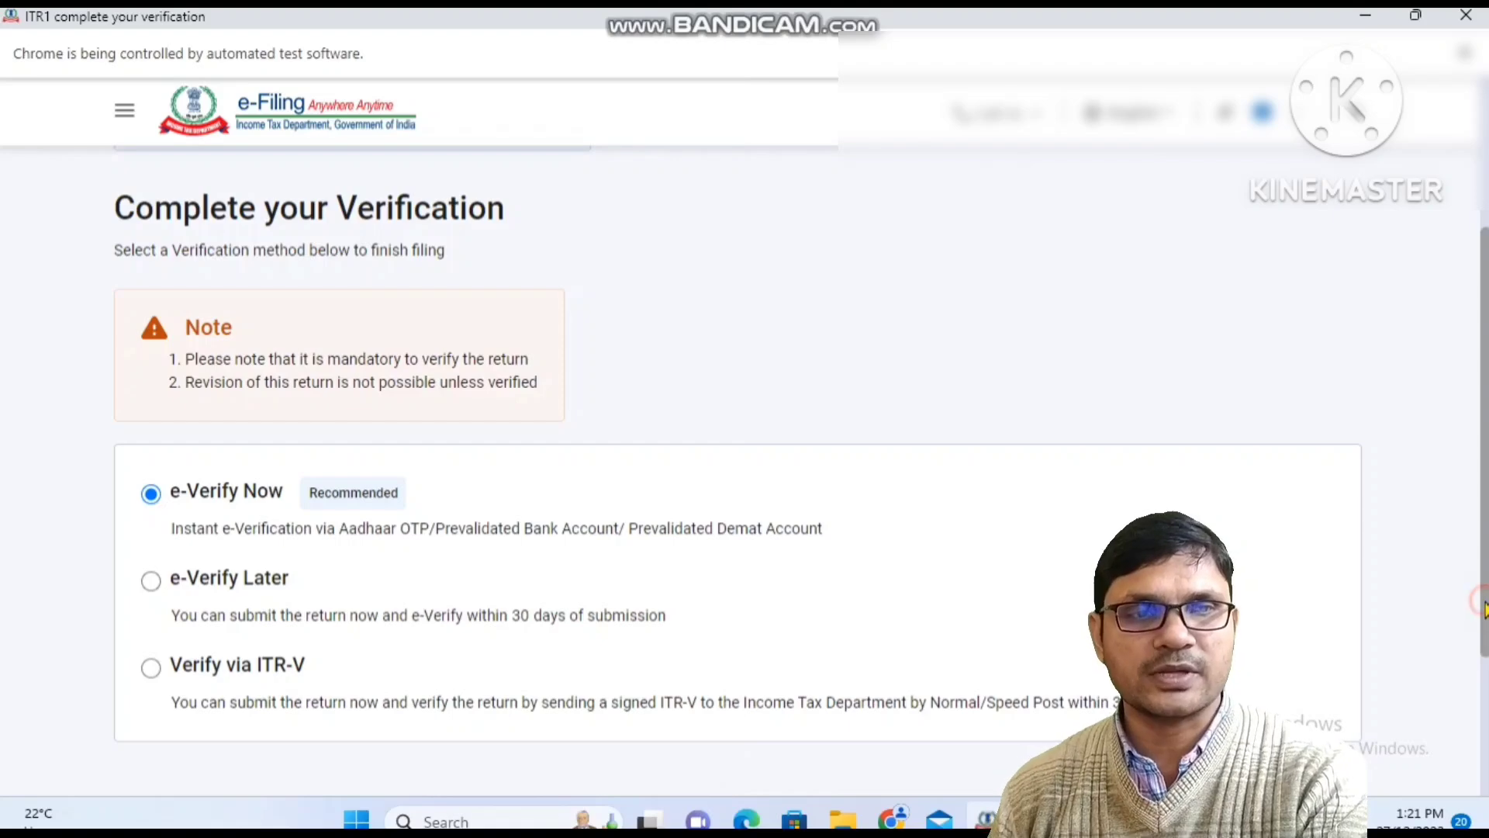
left_click_drag(1480, 613, 1485, 648)
left_click(1323, 735)
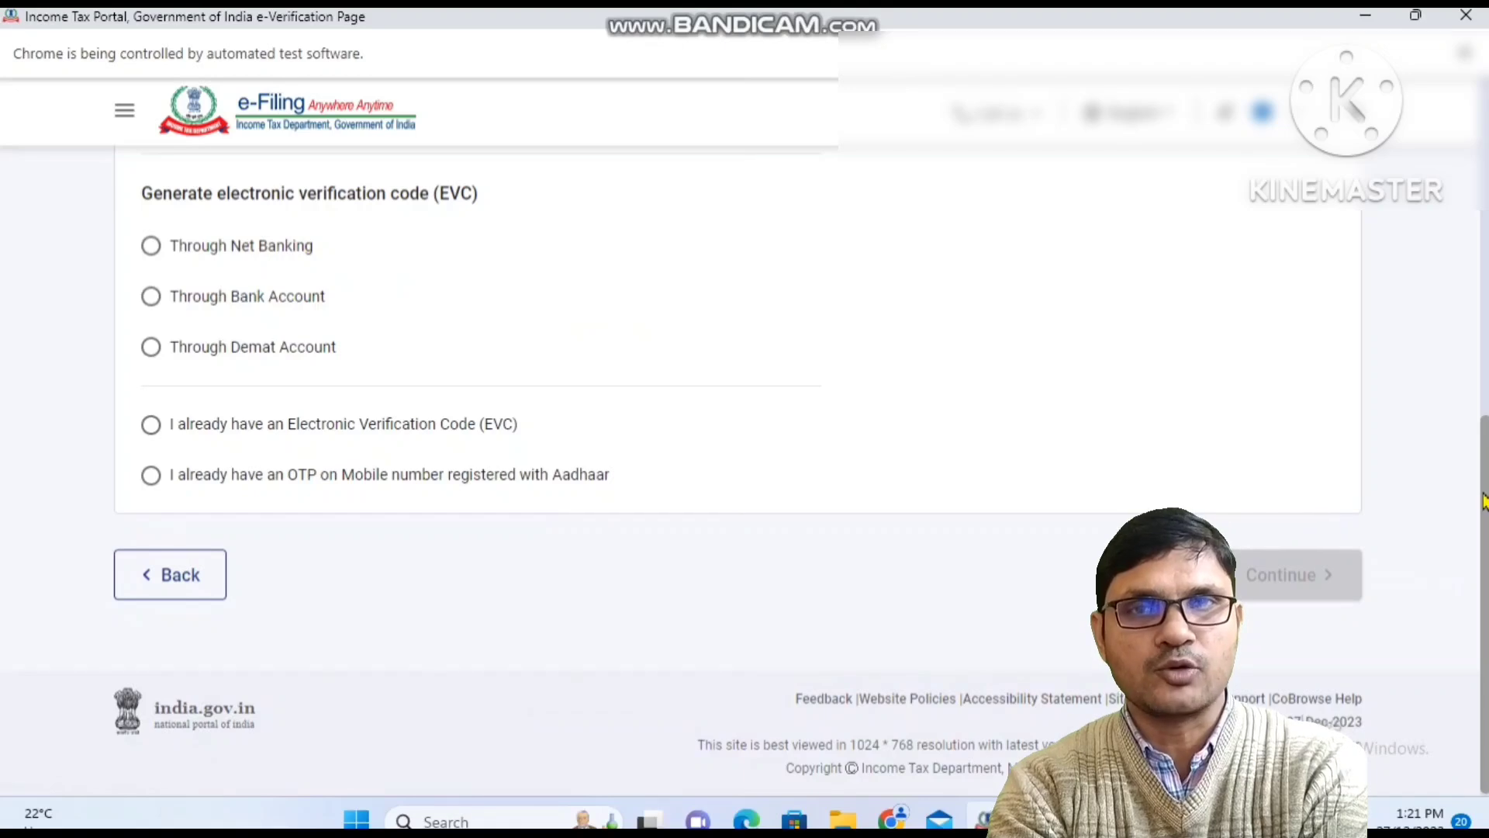
Choose e-verification by OTP on the mobile number registered with Aadhaar, continue, and agree to validate the Aadhaar details
left_click_drag(1483, 501, 1472, 351)
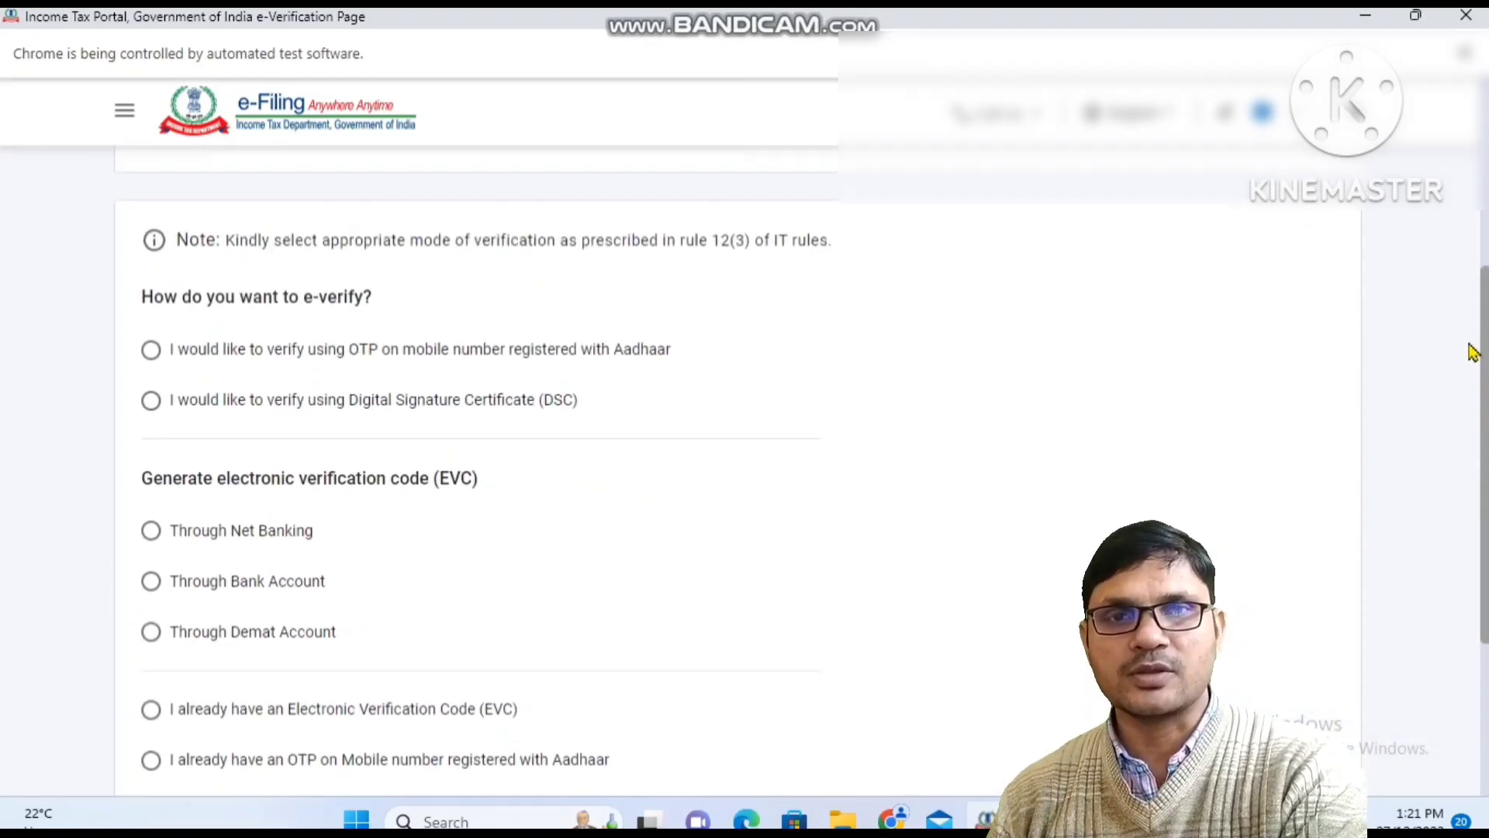
left_click(153, 353)
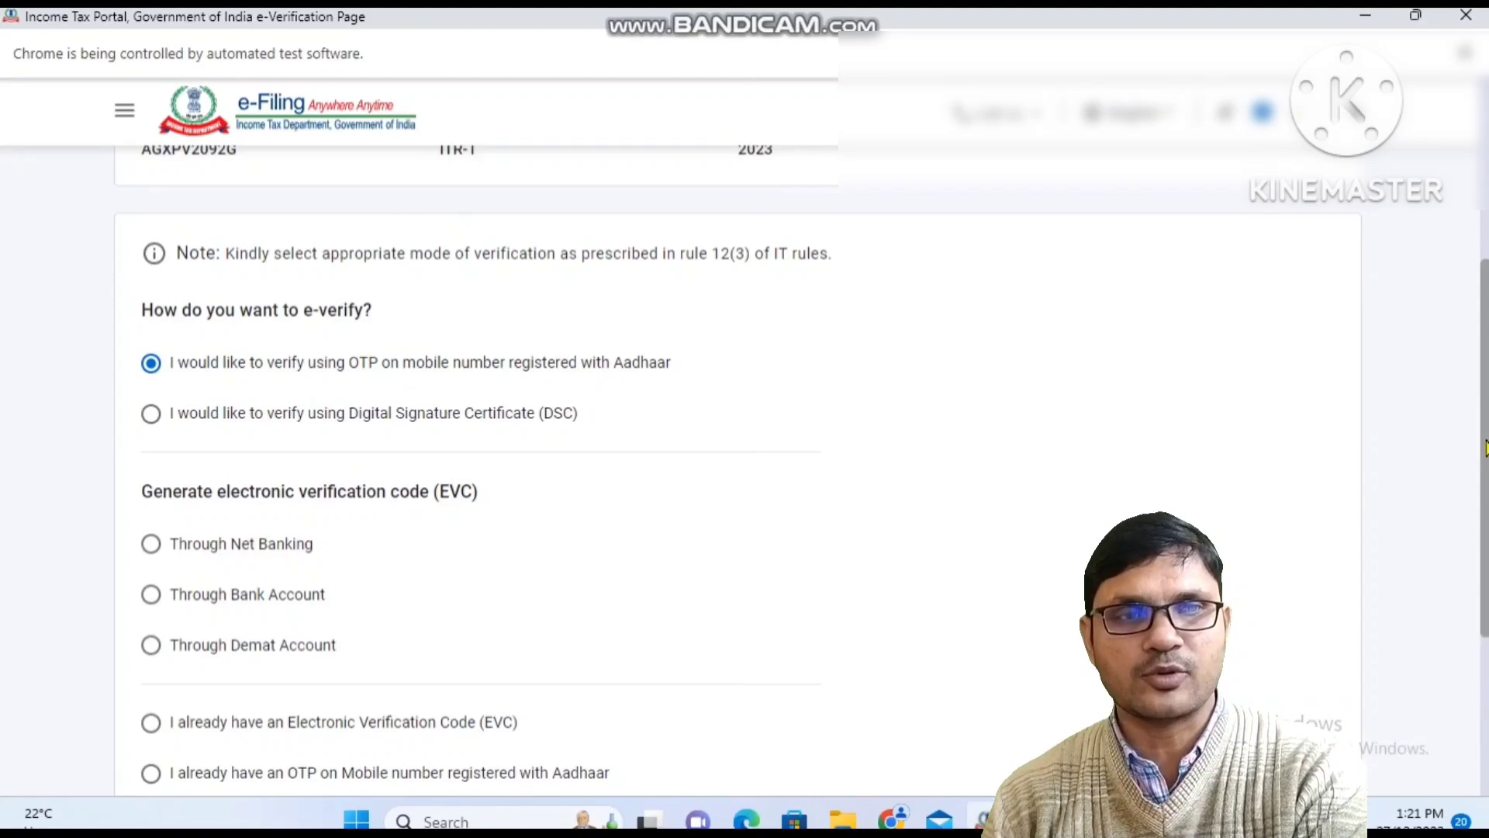
left_click_drag(1483, 448, 1483, 577)
left_click(1295, 643)
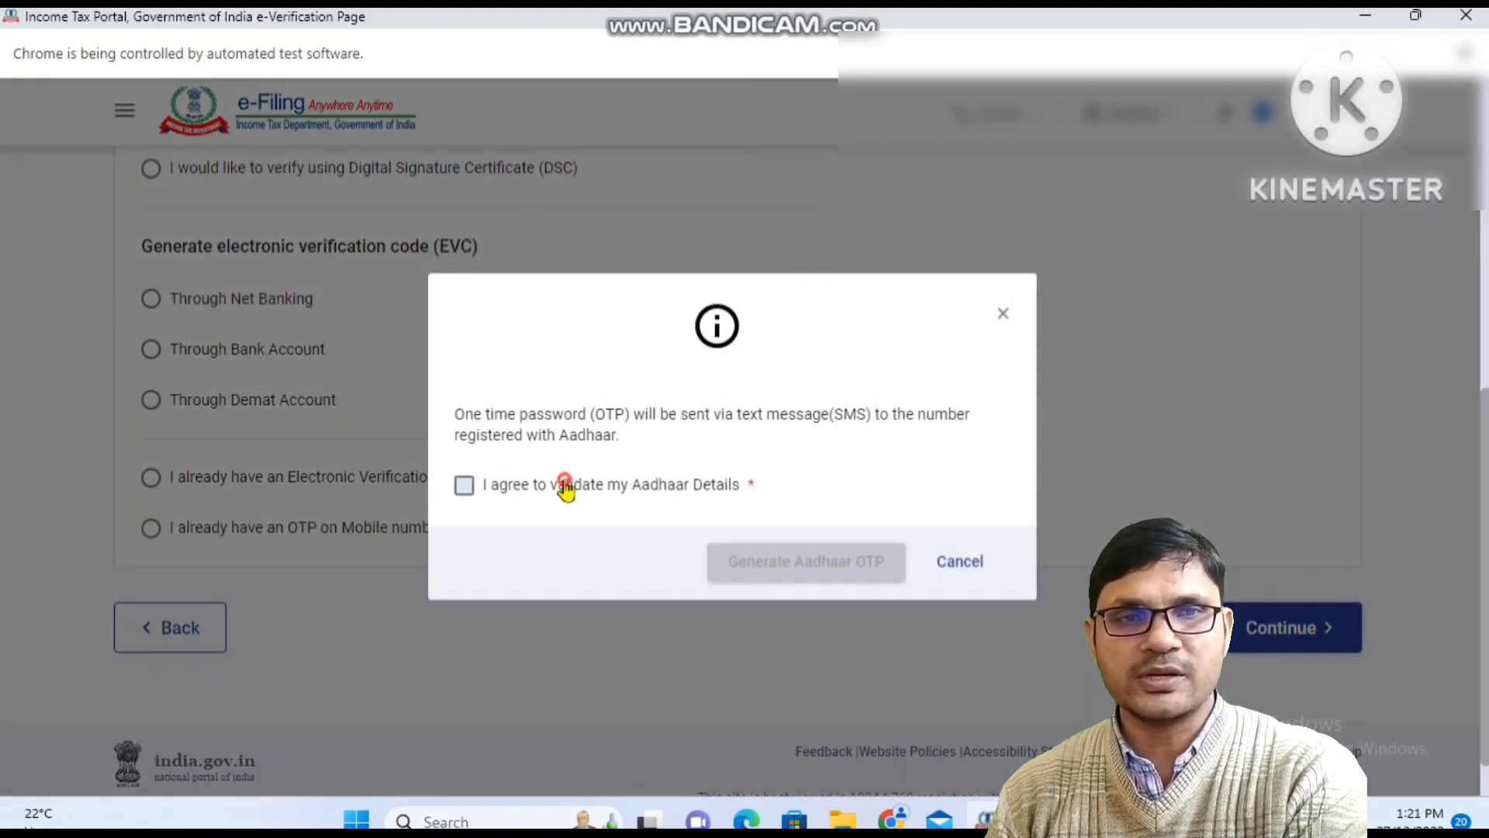
left_click(566, 485)
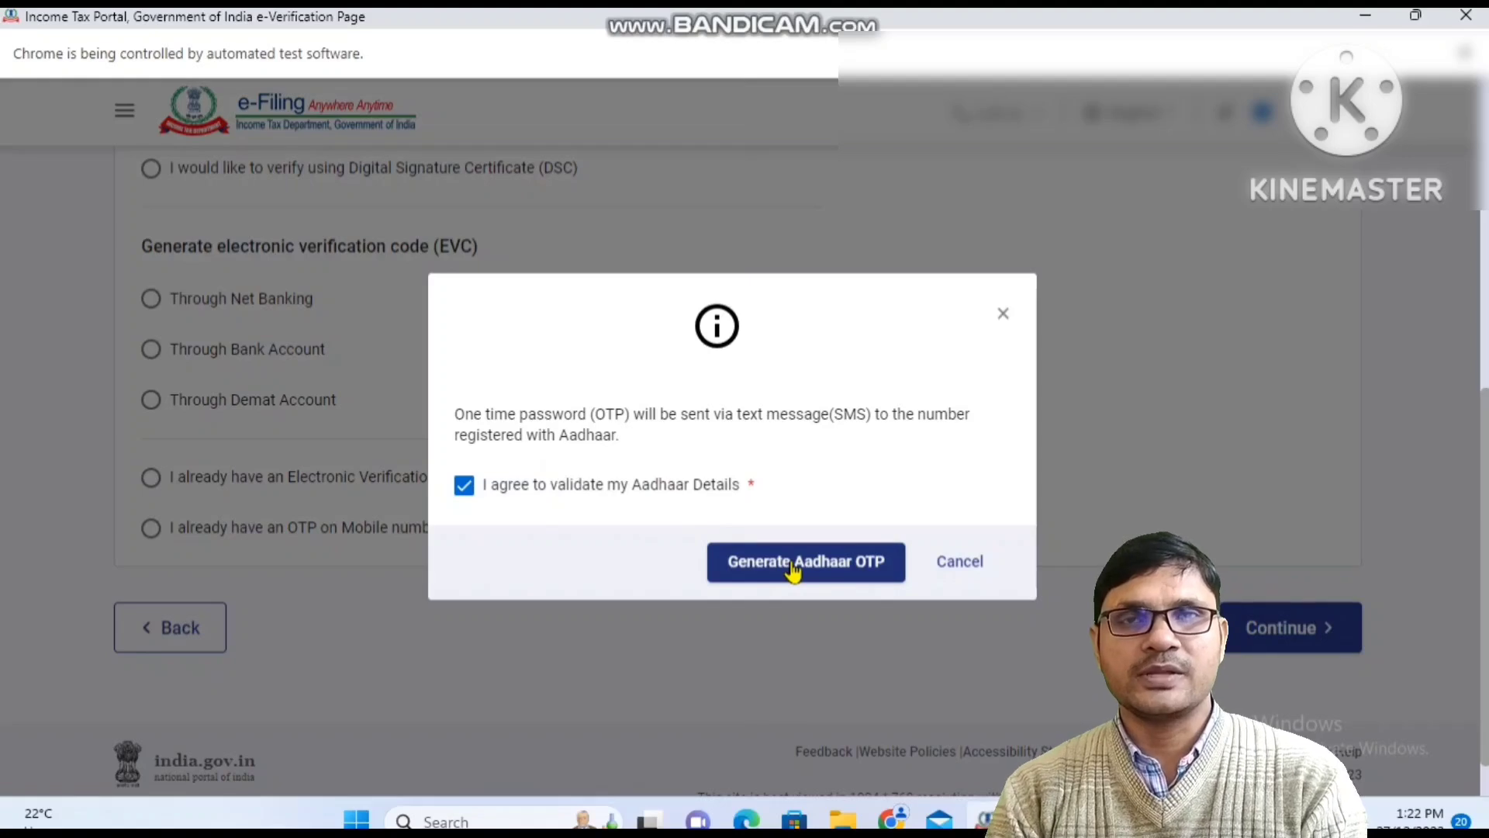